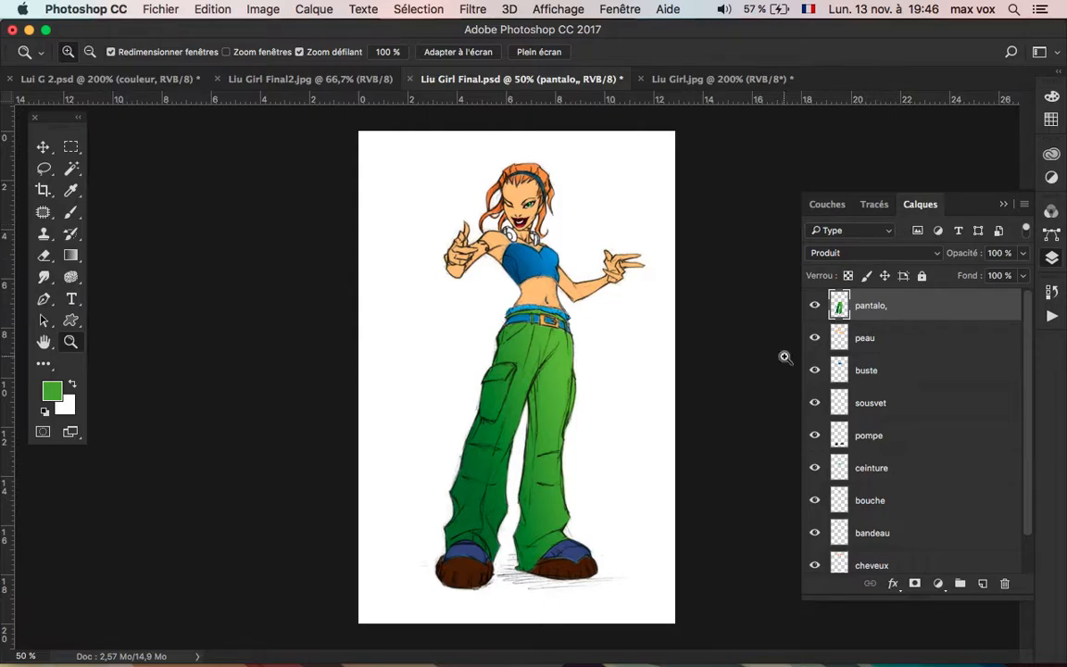
Step: Hide all the layers and show them again one by one, from dessin up to the trousers layer, to review the colouring
drag(815, 305, 813, 617)
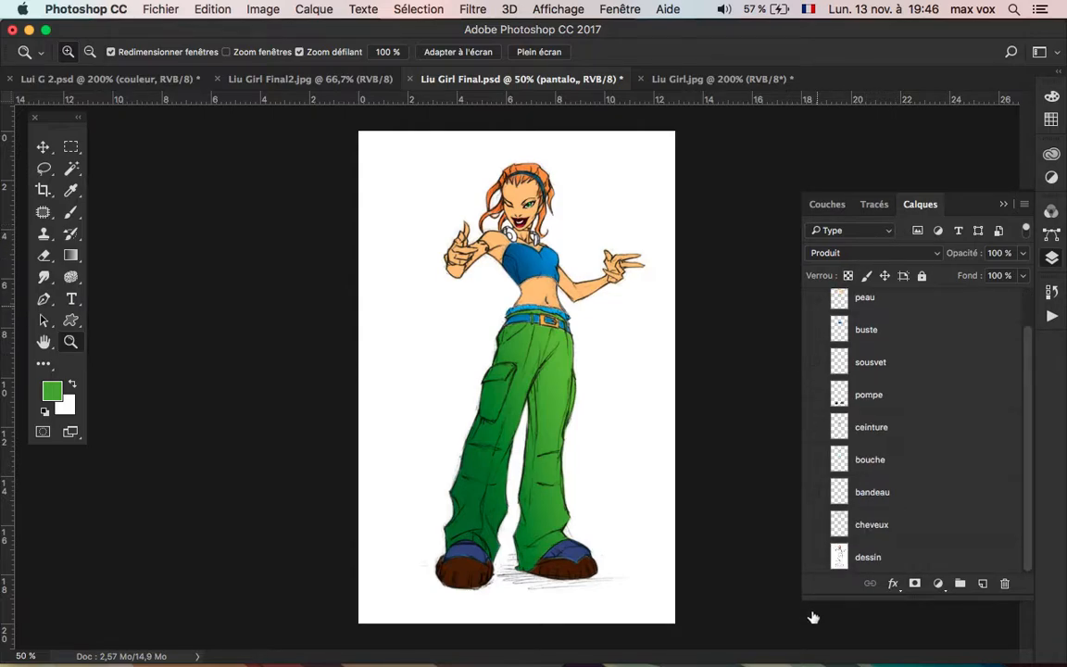
click(815, 556)
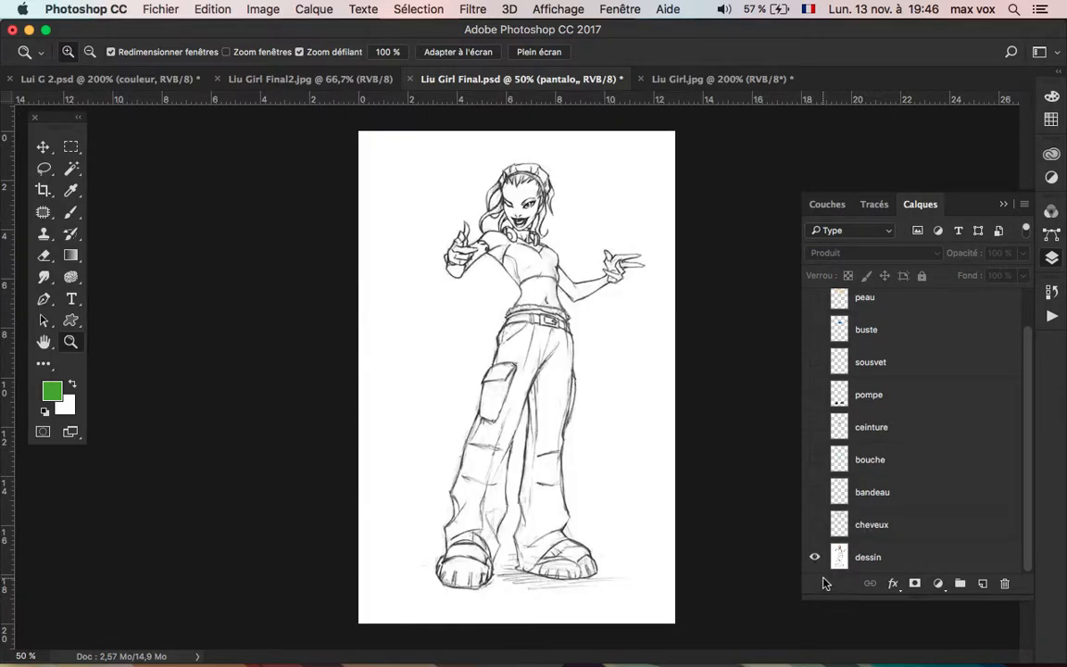
click(815, 525)
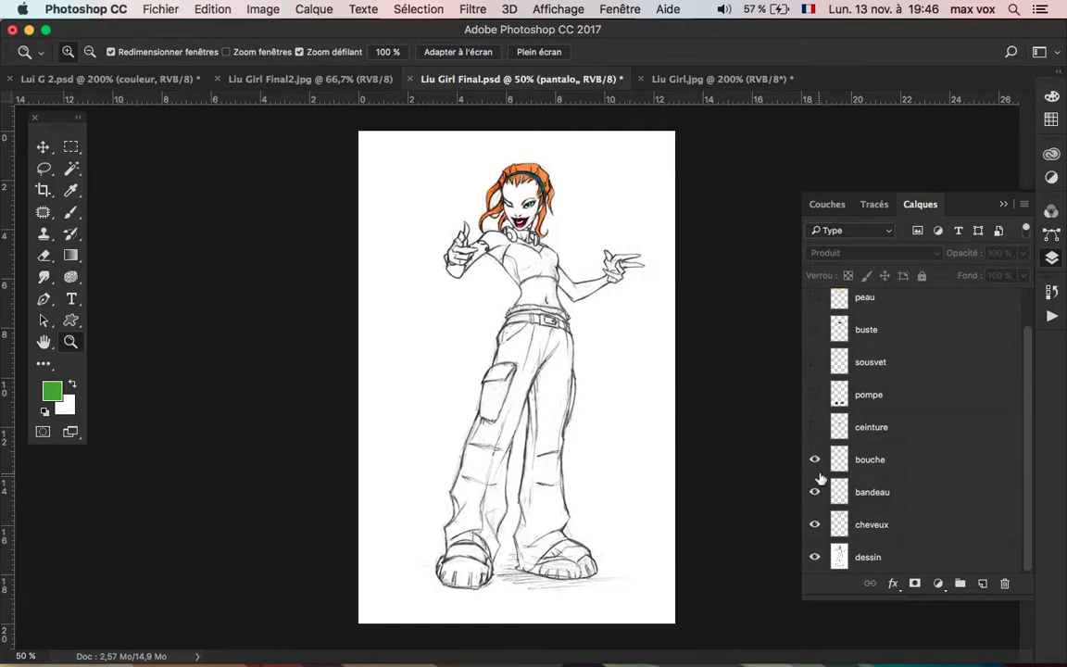
click(816, 396)
scroll(816, 405, up, 1)
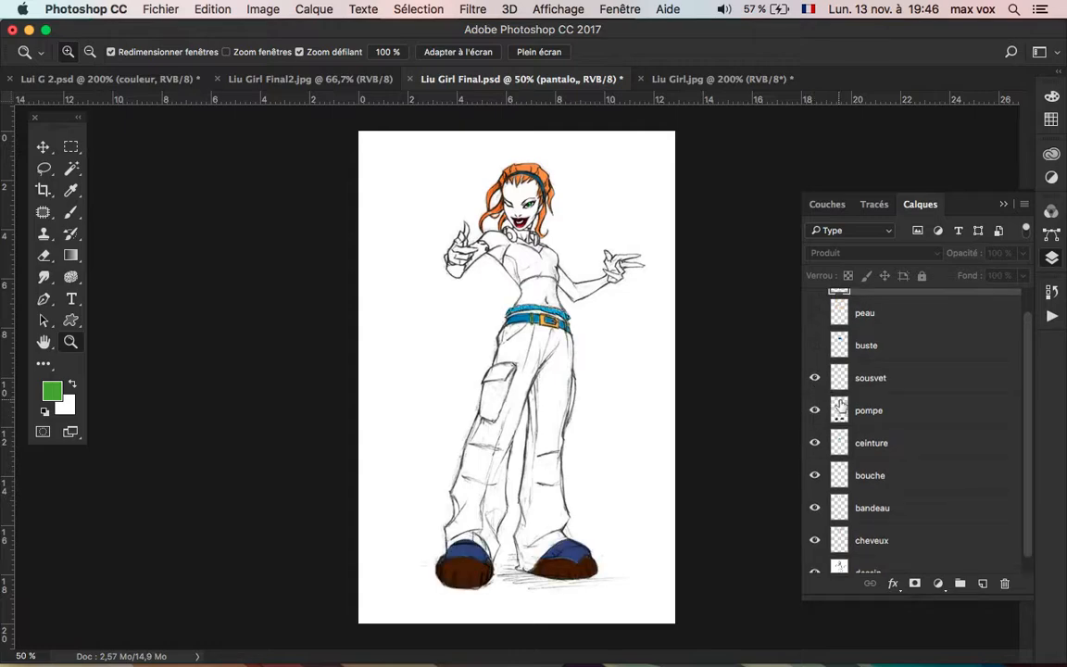
scroll(816, 381, up, 2)
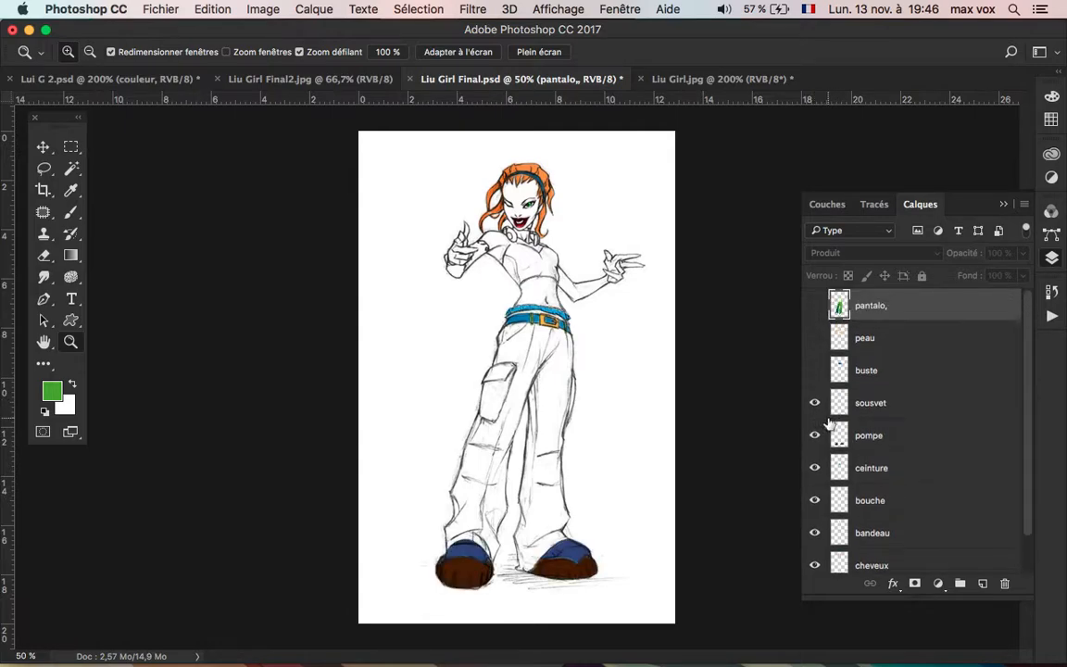
click(815, 371)
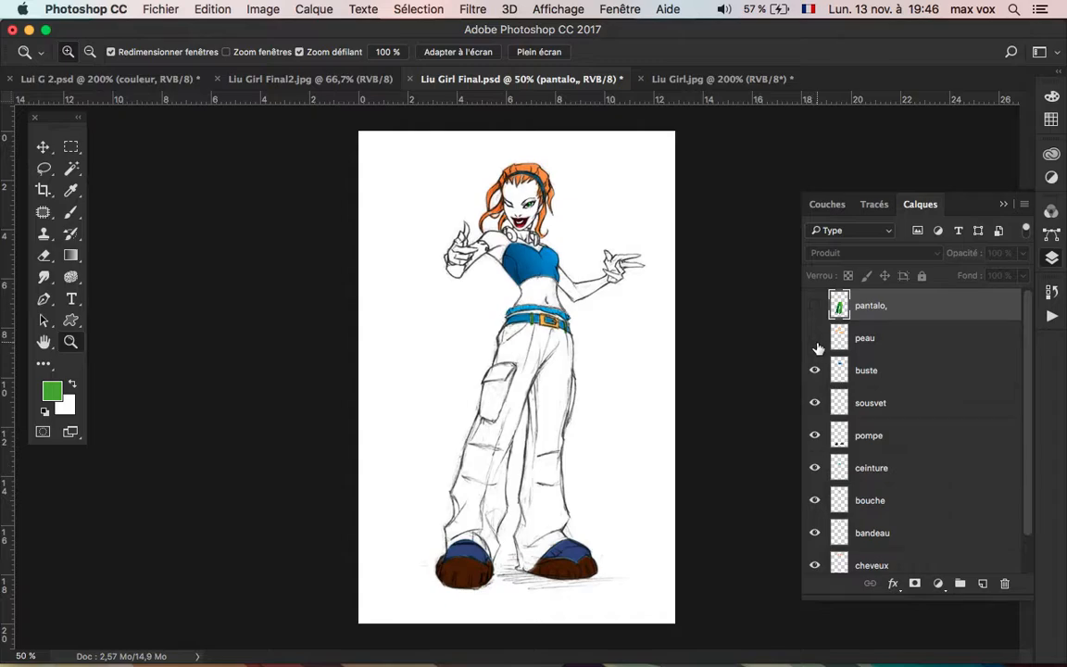
click(816, 339)
click(815, 307)
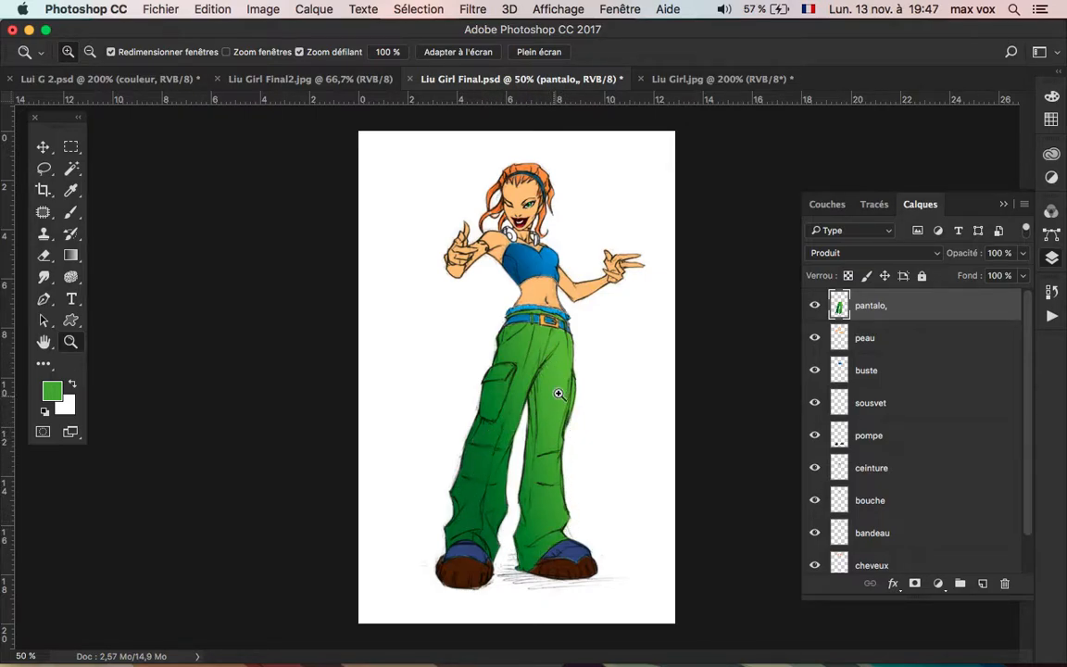
Step: Examine the shading on the head and upper body of the blonde reference character in Lui G 2.psd
click(303, 78)
click(51, 82)
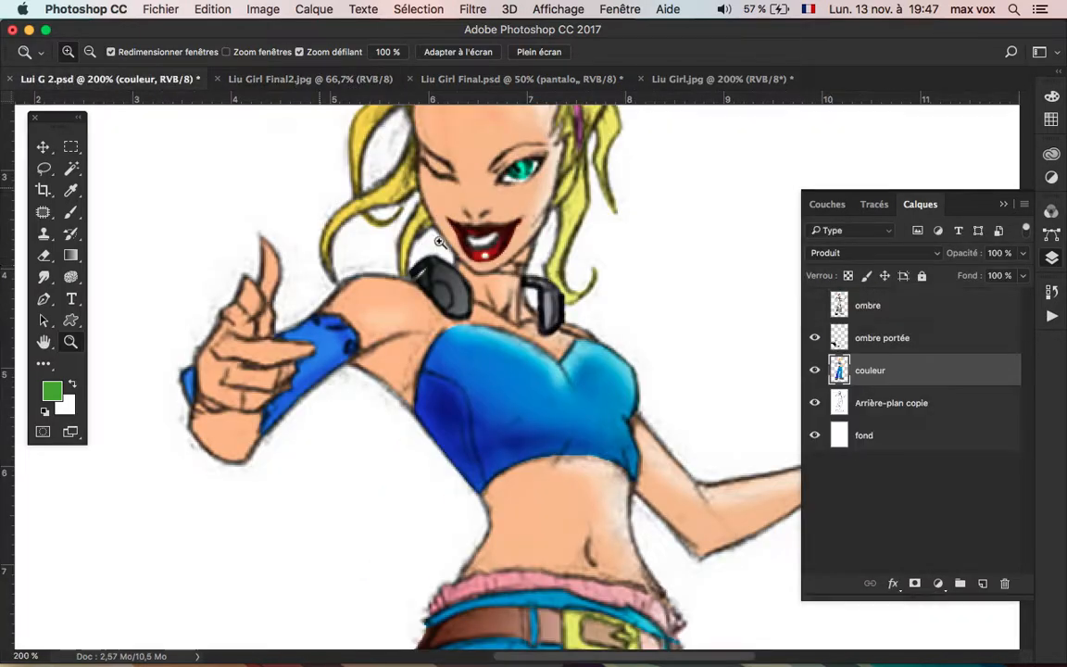
scroll(554, 341, up, 3)
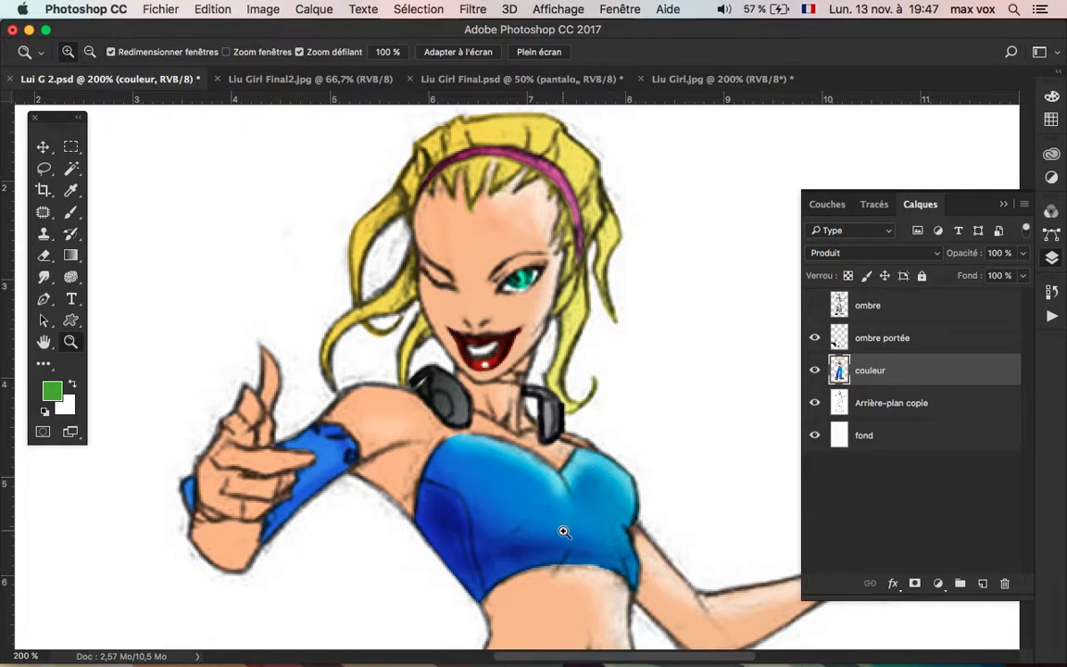
Step: In Liu Girl Final.psd, add a layer above the trousers layer, set its blend mode to Incrustation and name it ombre
click(455, 79)
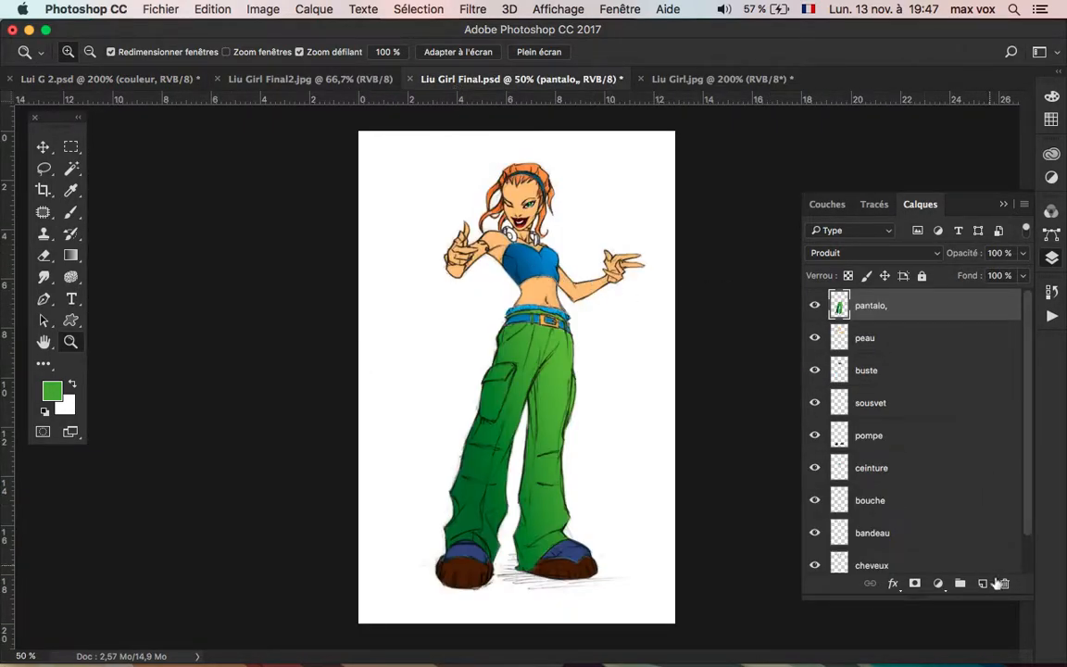
click(984, 585)
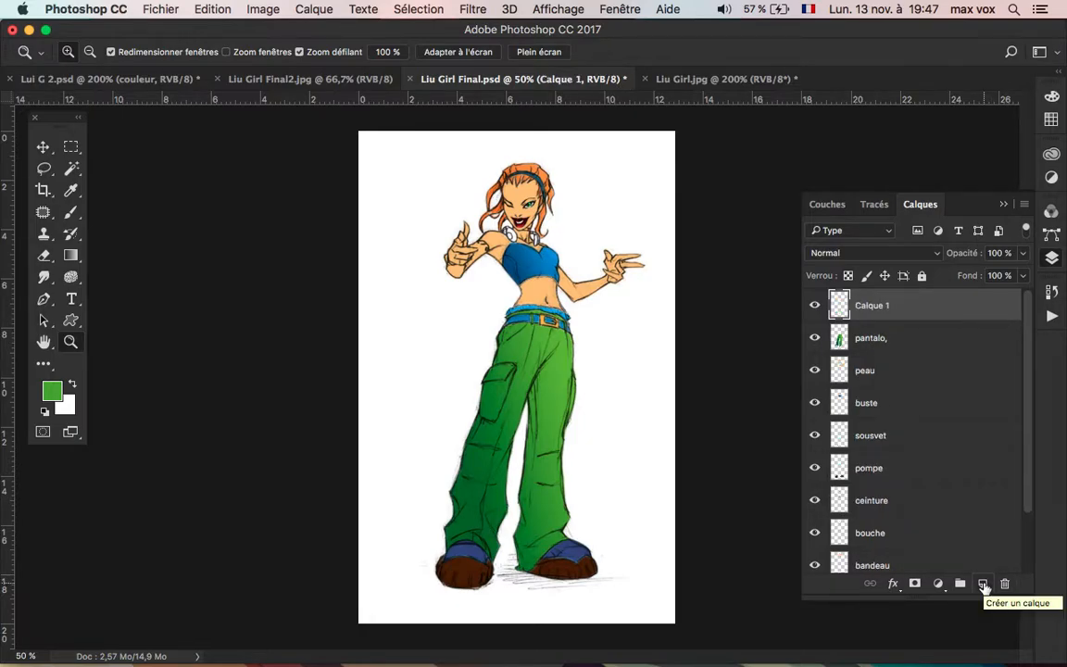
click(867, 253)
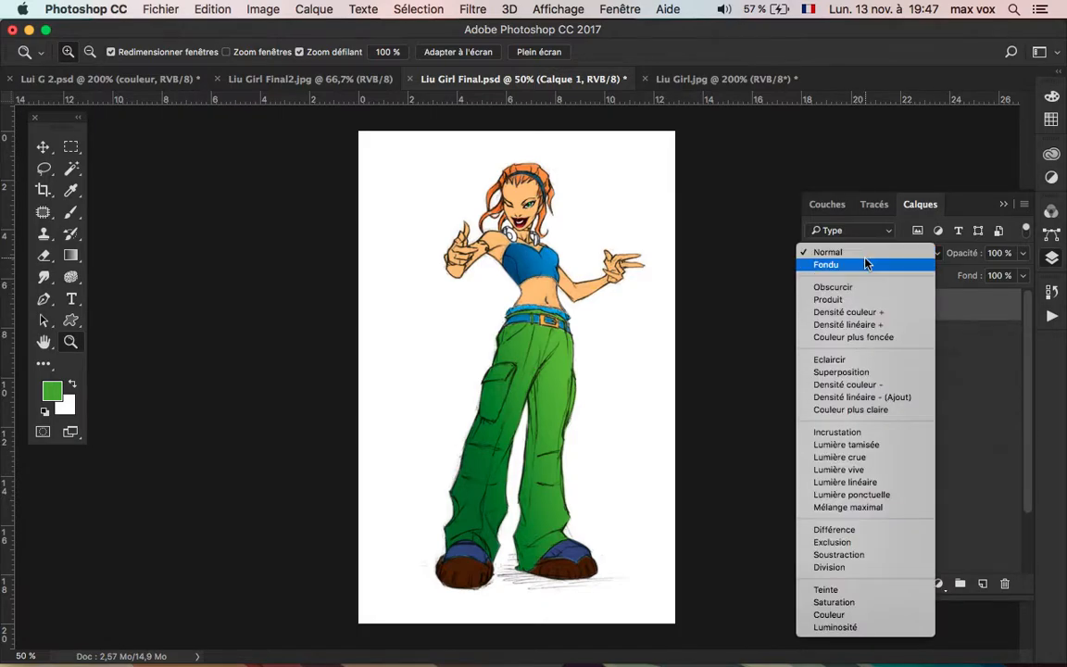
click(862, 433)
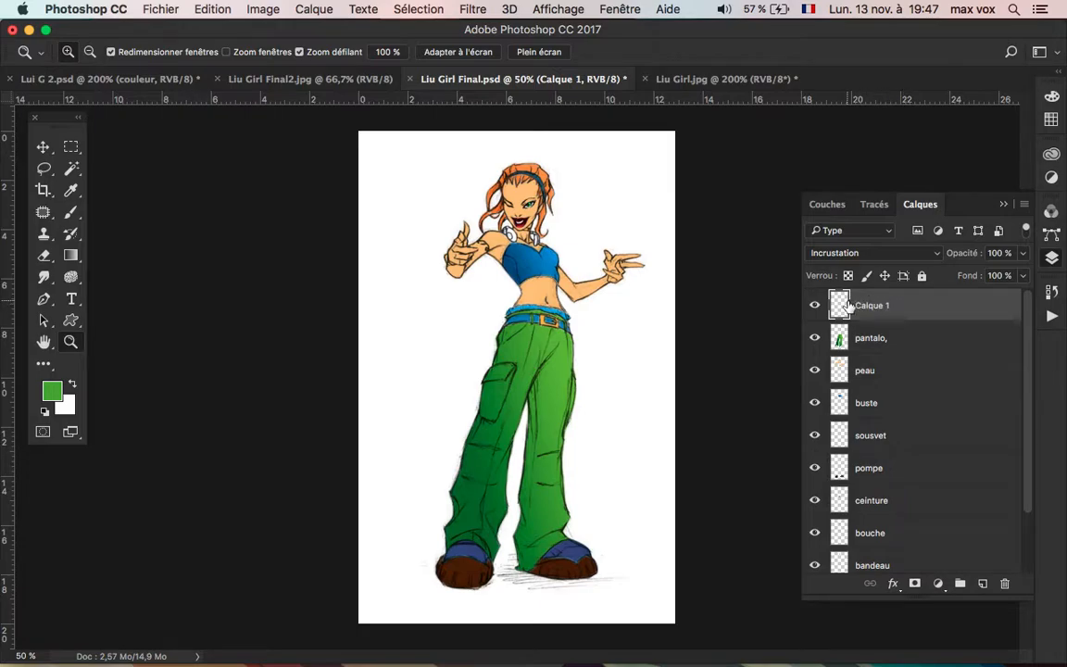
double_click(884, 308)
text(ombre)
key(Return)
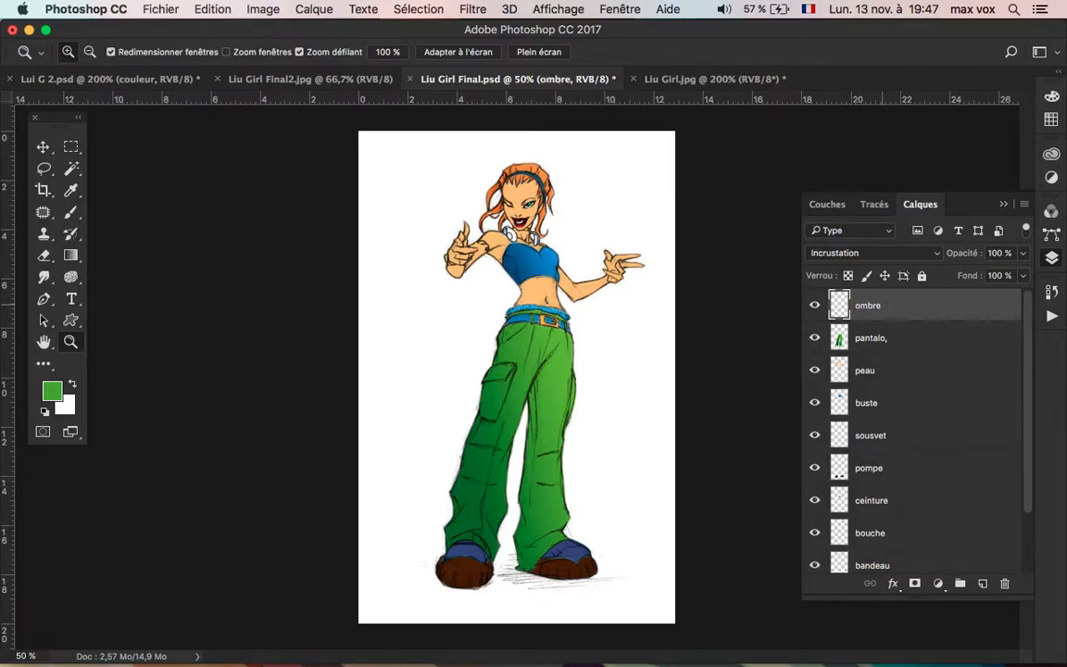
Step: Set the ombre layer's opacity to 40 %
click(1021, 254)
drag(983, 275, 977, 277)
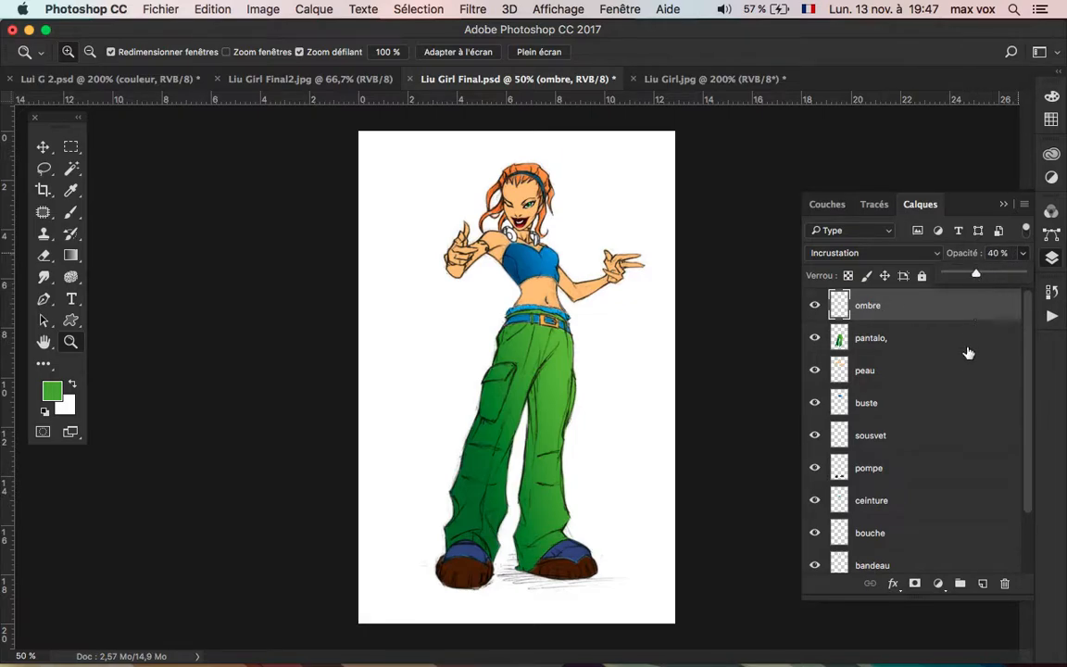
click(960, 254)
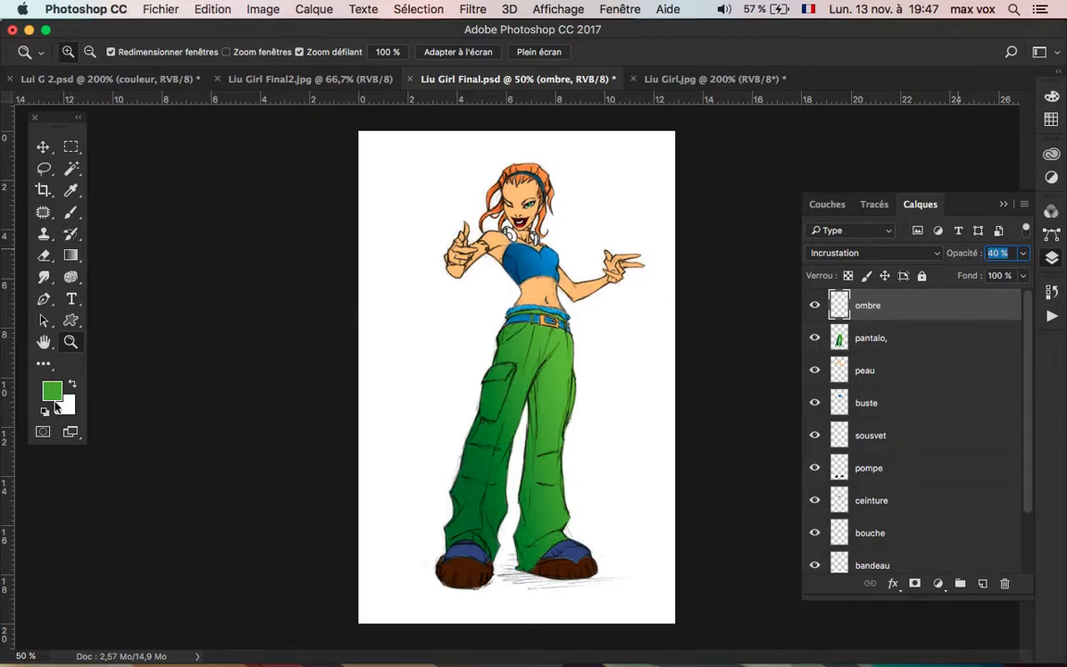
Step: Reset the painting colours to a black foreground and a white background
click(45, 411)
click(73, 387)
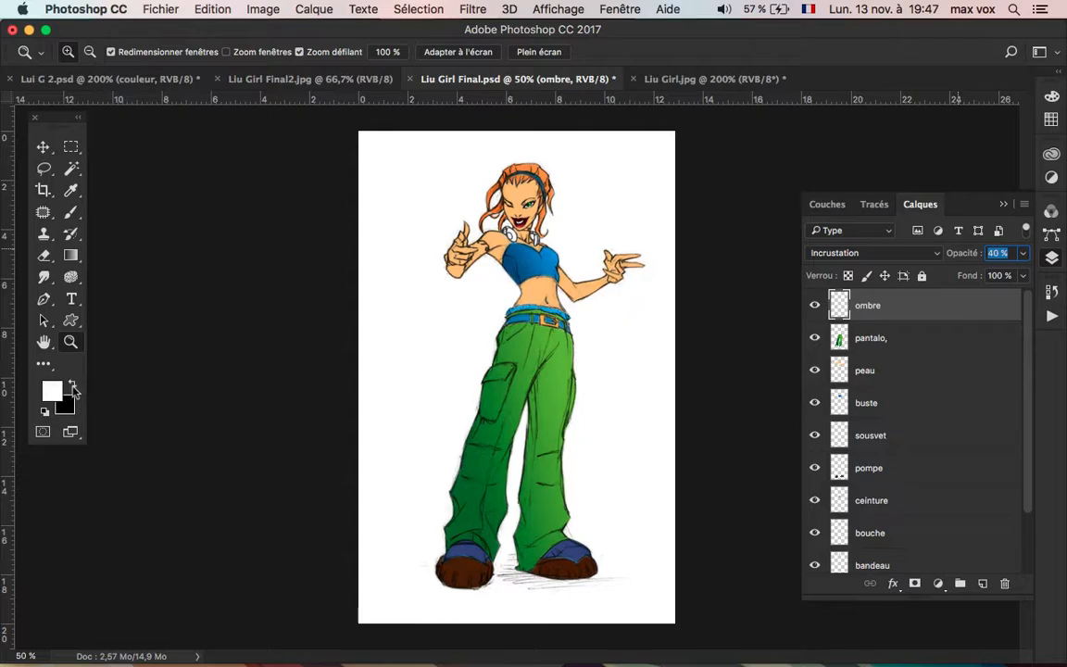
click(73, 386)
Step: Set up a soft round brush with a size of 29 px and 0 % hardness
key(b)
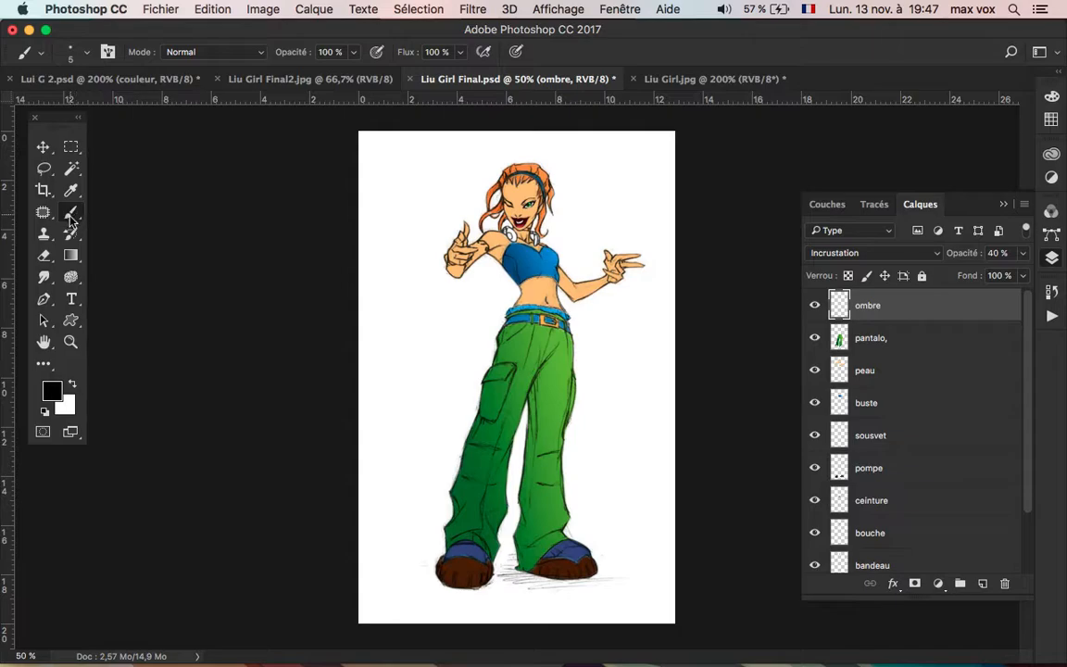
click(87, 52)
drag(106, 100, 117, 102)
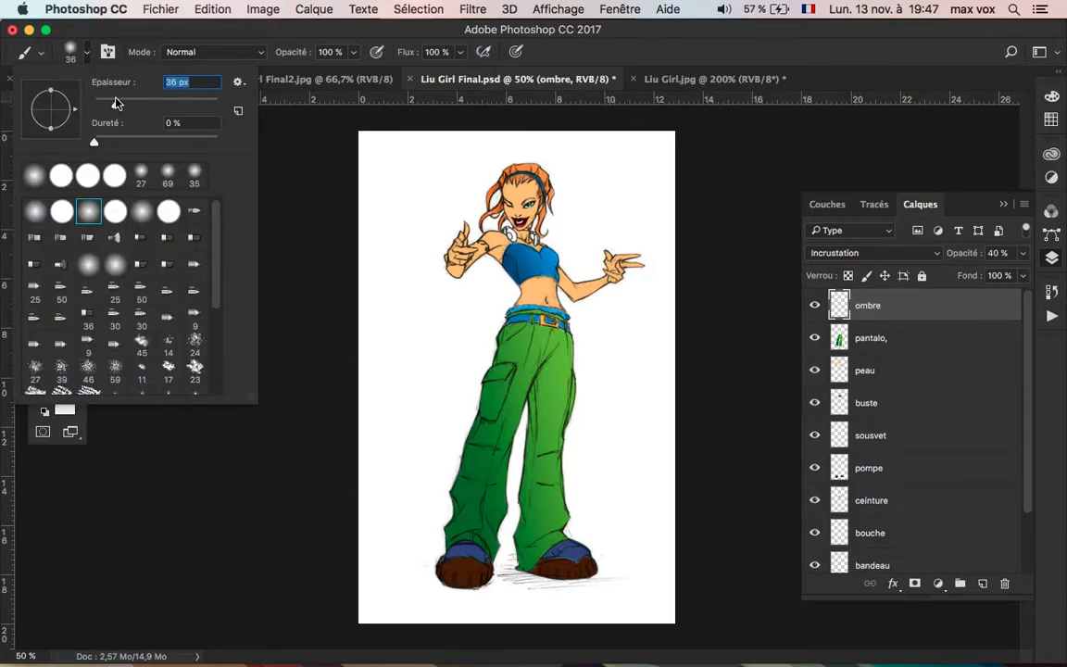
click(86, 213)
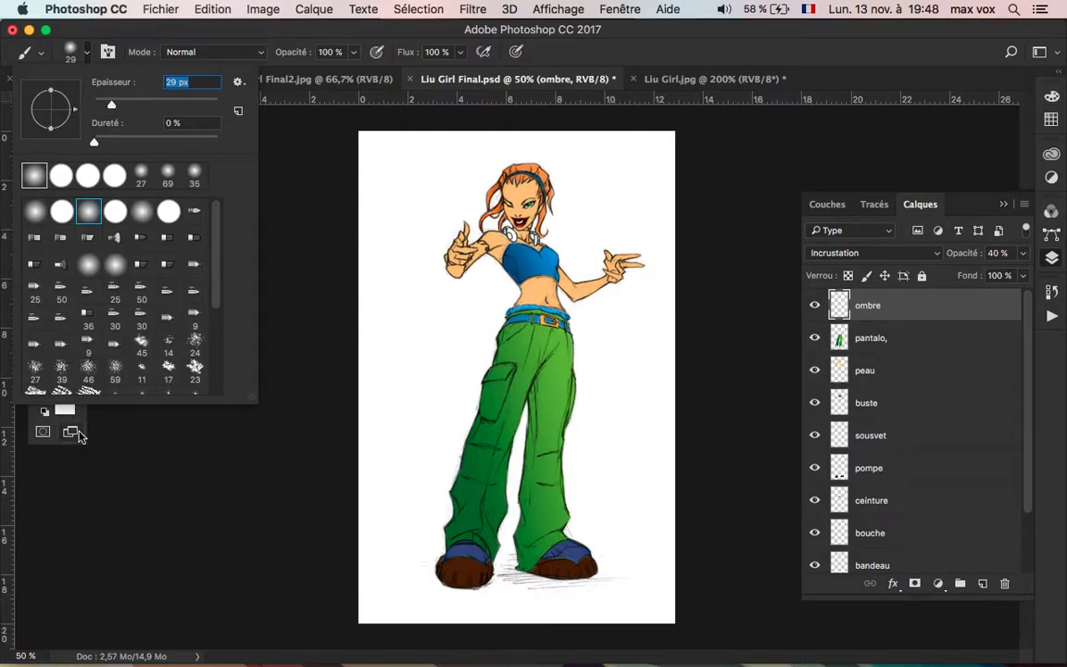
click(301, 291)
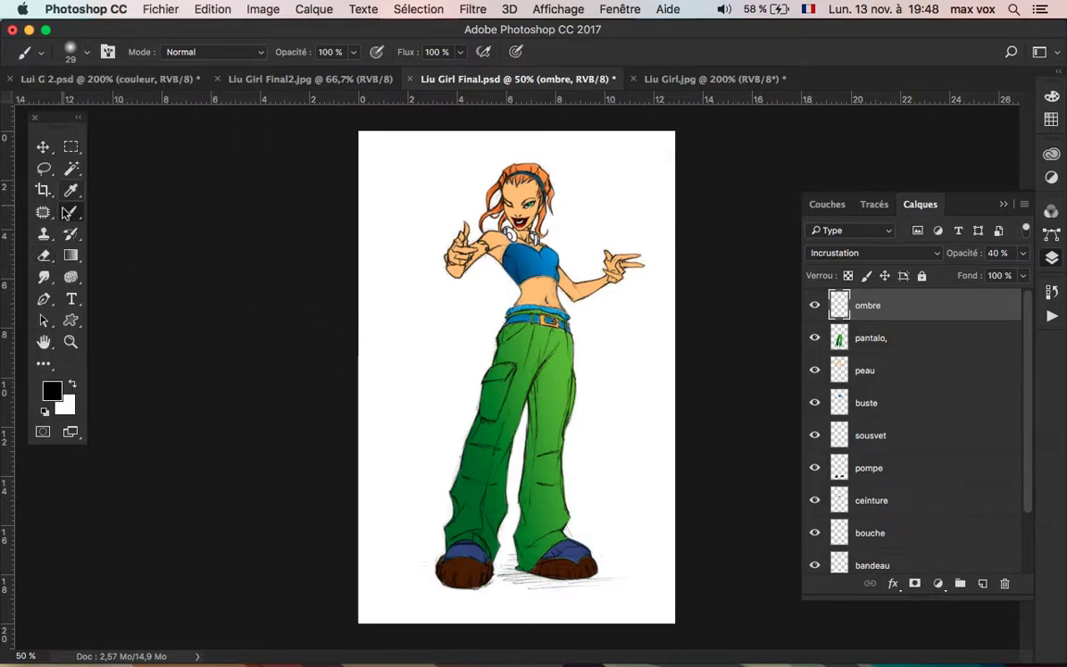
Step: Create a new empty path so that the ventre path is no longer active, and collapse the path list to free the canvas
click(70, 320)
click(70, 341)
click(537, 230)
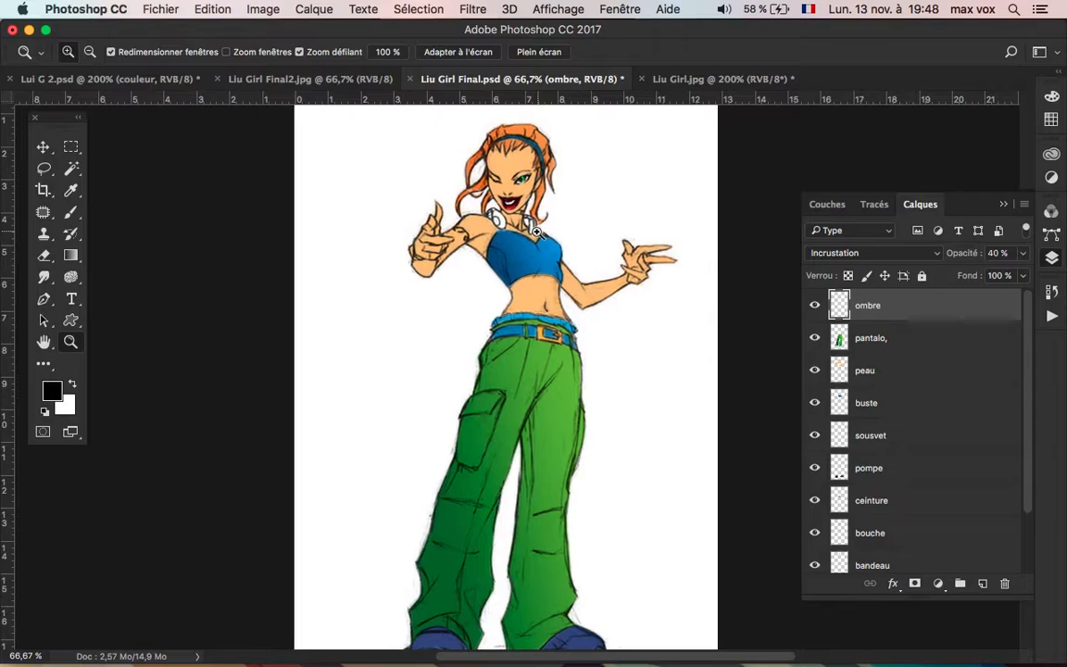
click(538, 230)
click(518, 269)
scroll(602, 315, up, 3)
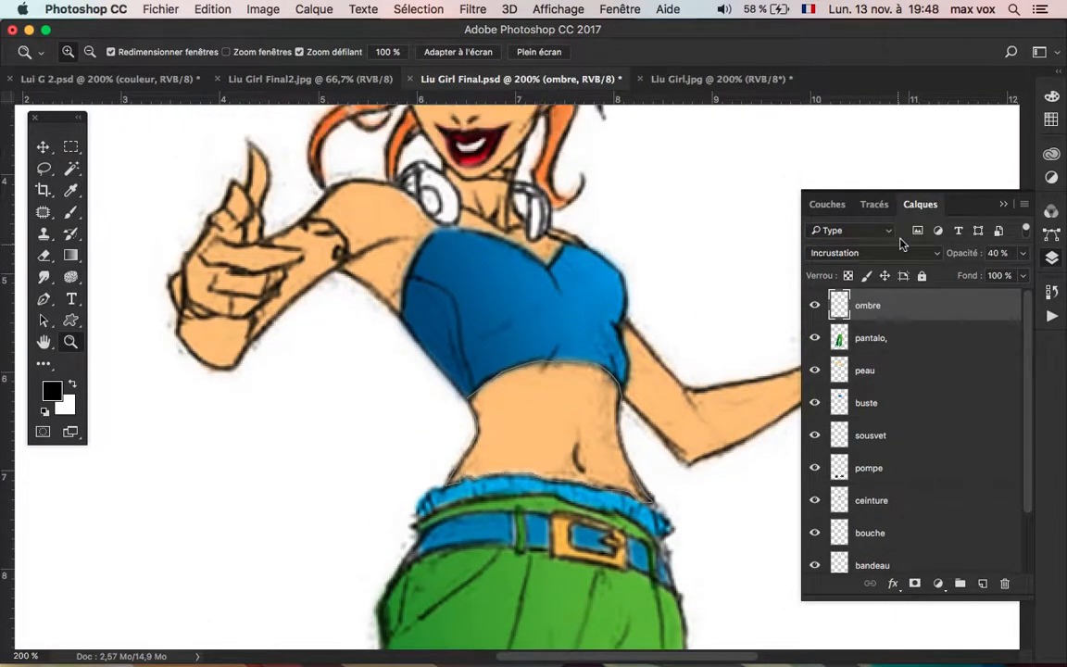
click(875, 204)
scroll(937, 543, down, 3)
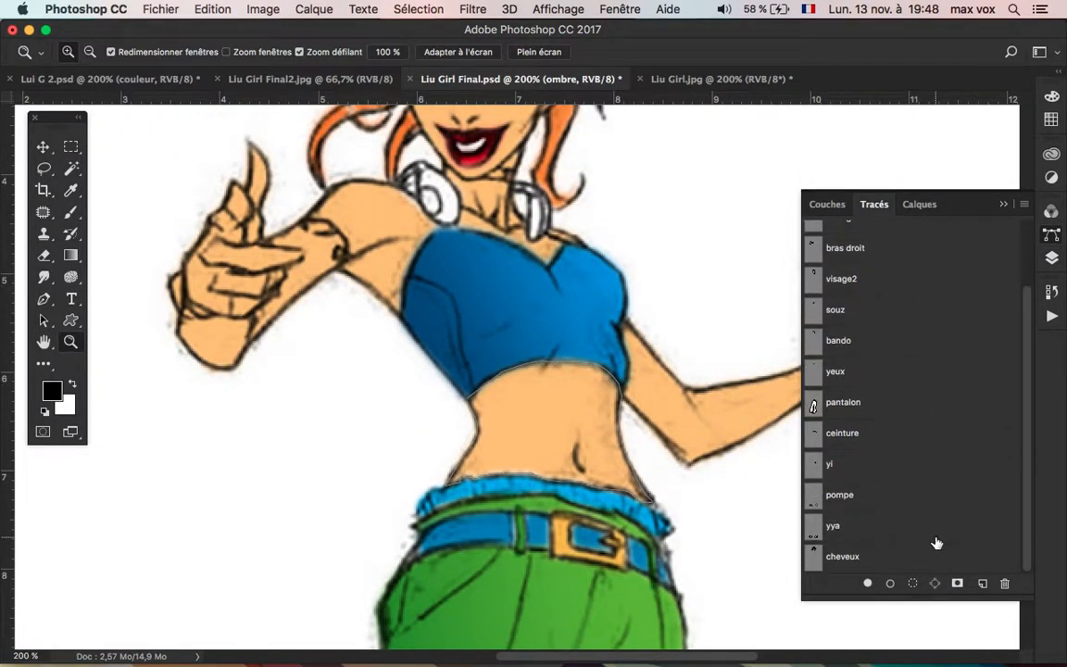
drag(1024, 602, 1021, 647)
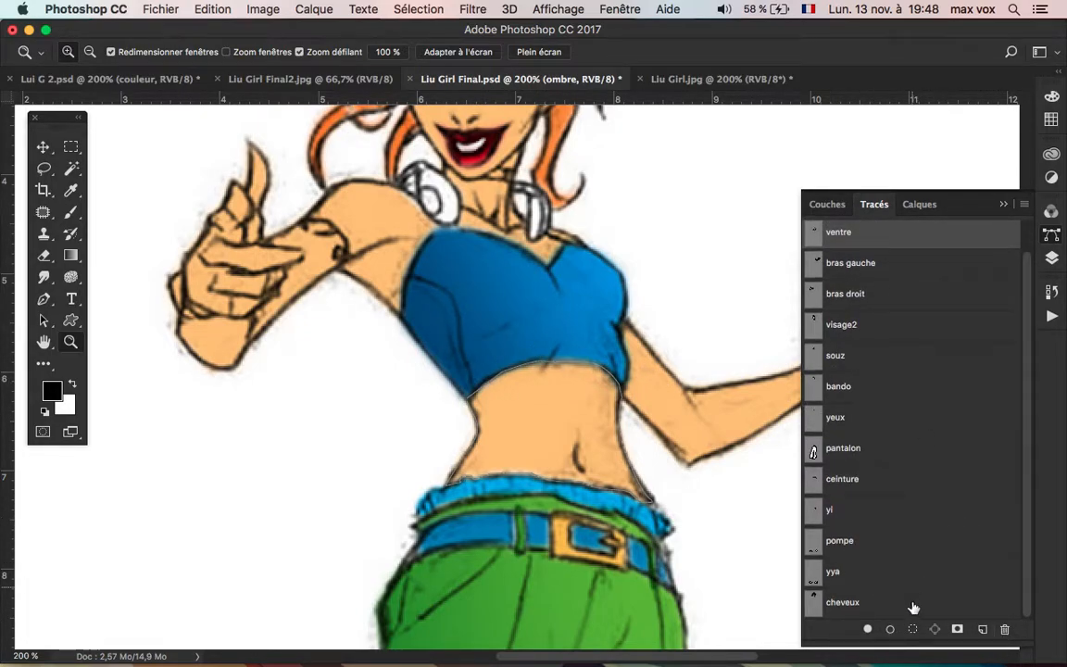
click(982, 629)
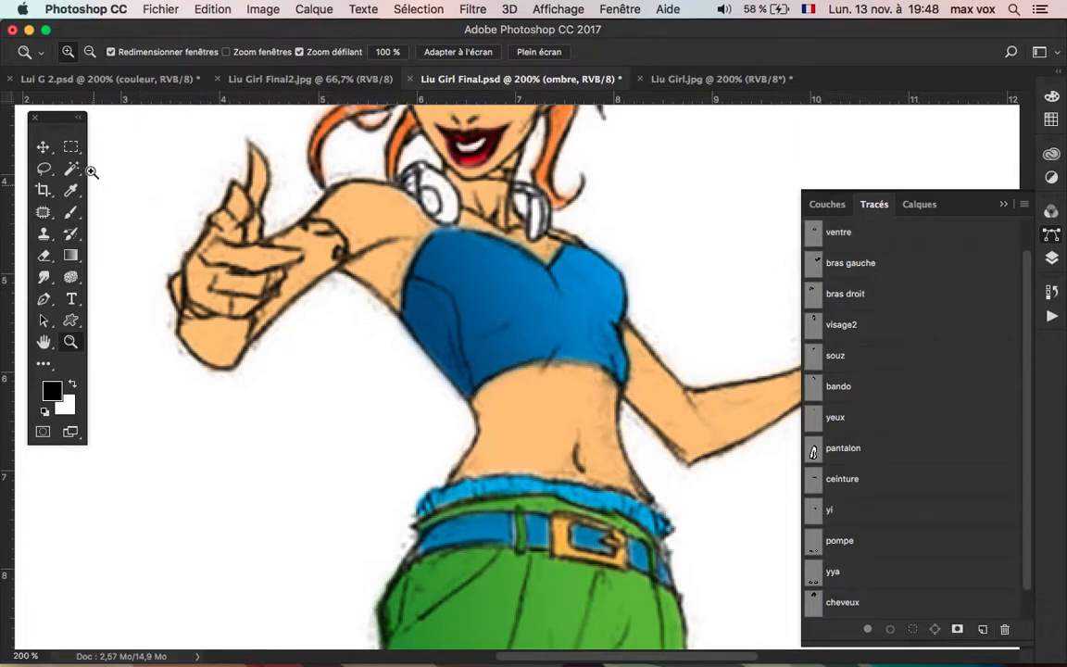
click(999, 207)
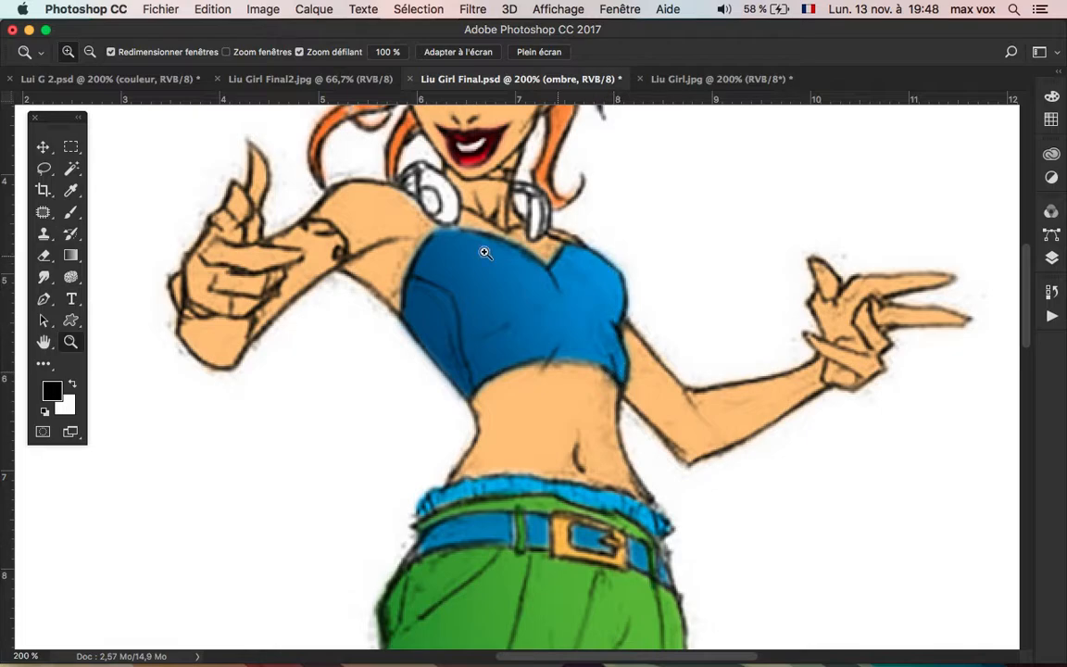
Step: Brush black shadows on the ombre layer along the shaded side of the blue top, pointing arm, belly, face and hair
key(b)
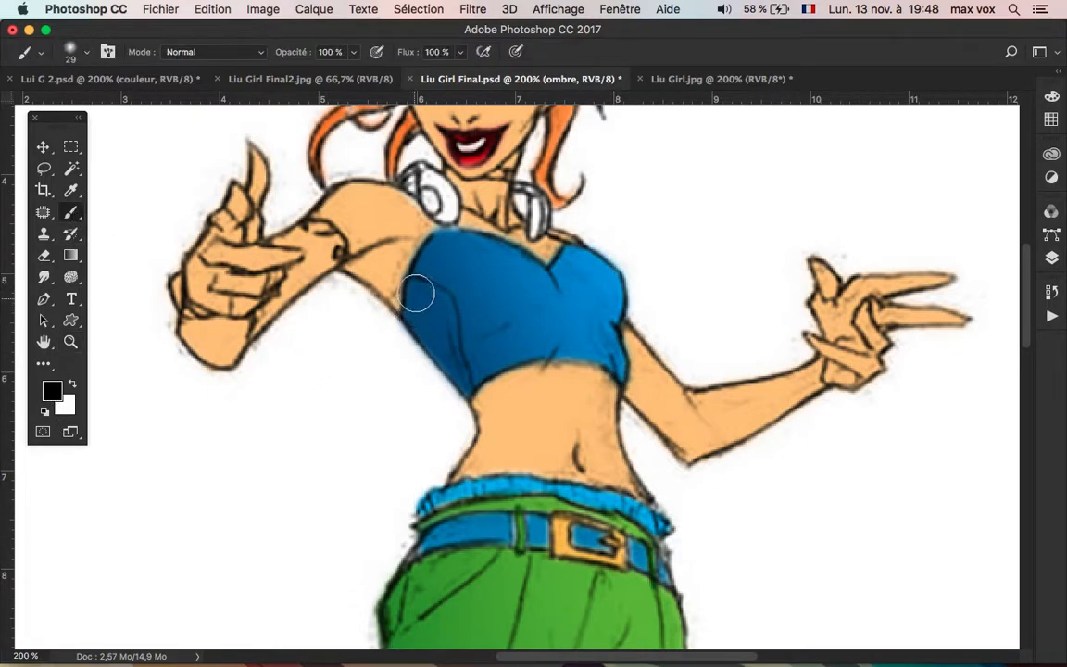
mouse_move(419, 277)
mouse_down()
mouse_move(431, 345)
mouse_move(461, 384)
mouse_up()
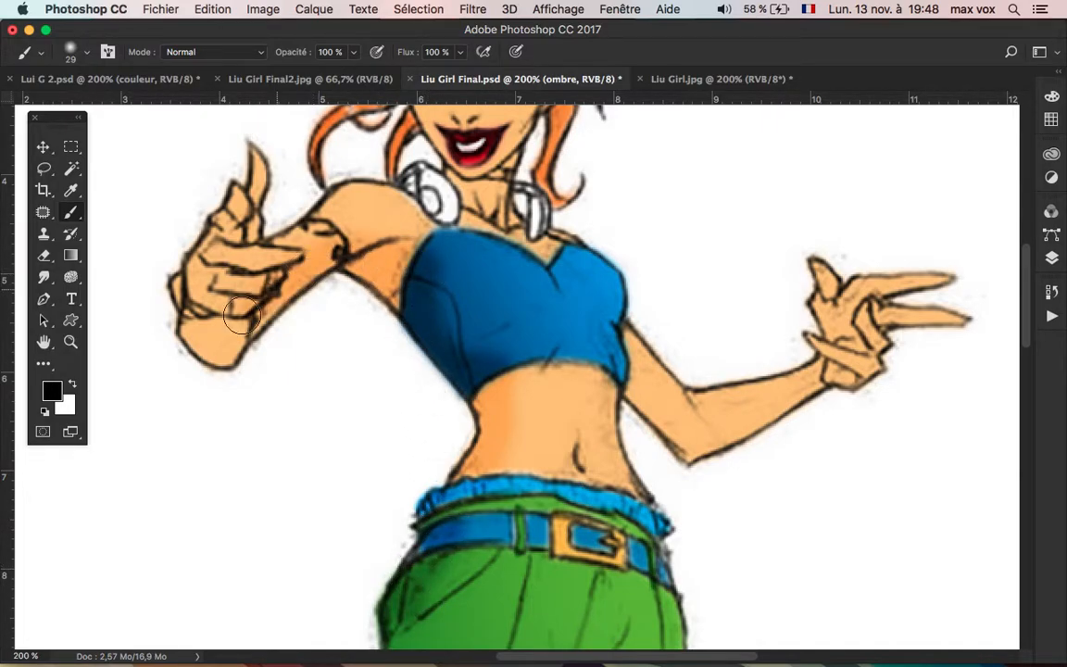
scroll(446, 173, up, 6)
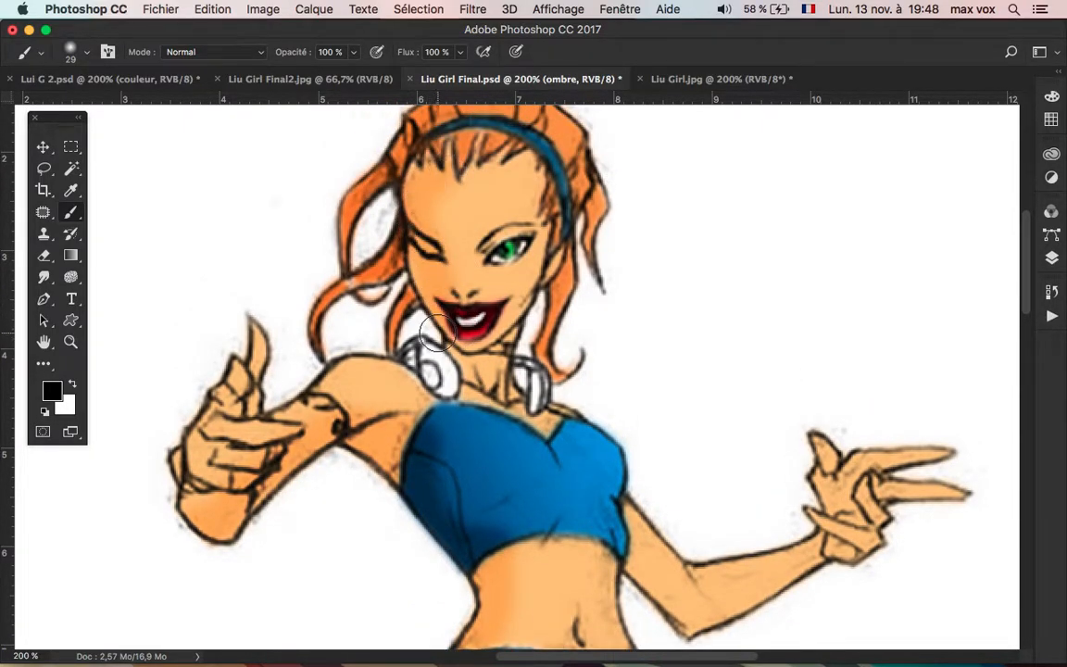
scroll(384, 158, up, 1)
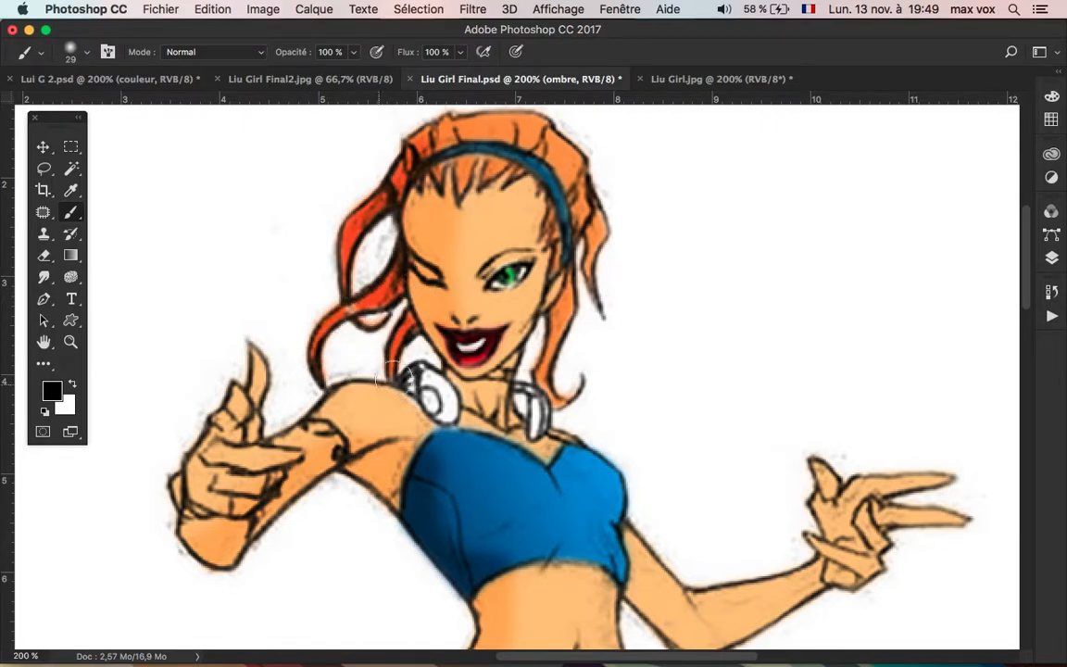
scroll(421, 172, down, 1)
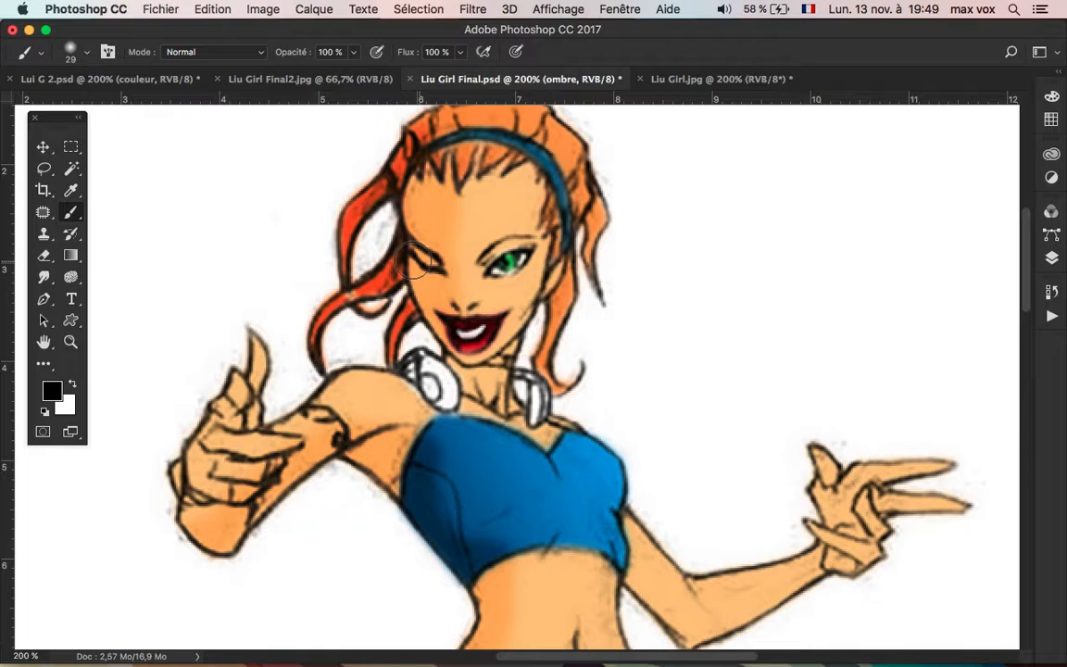
Step: Extend the black brush shading over the belly below the blue top and down to the upper trousers
scroll(441, 298, down, 5)
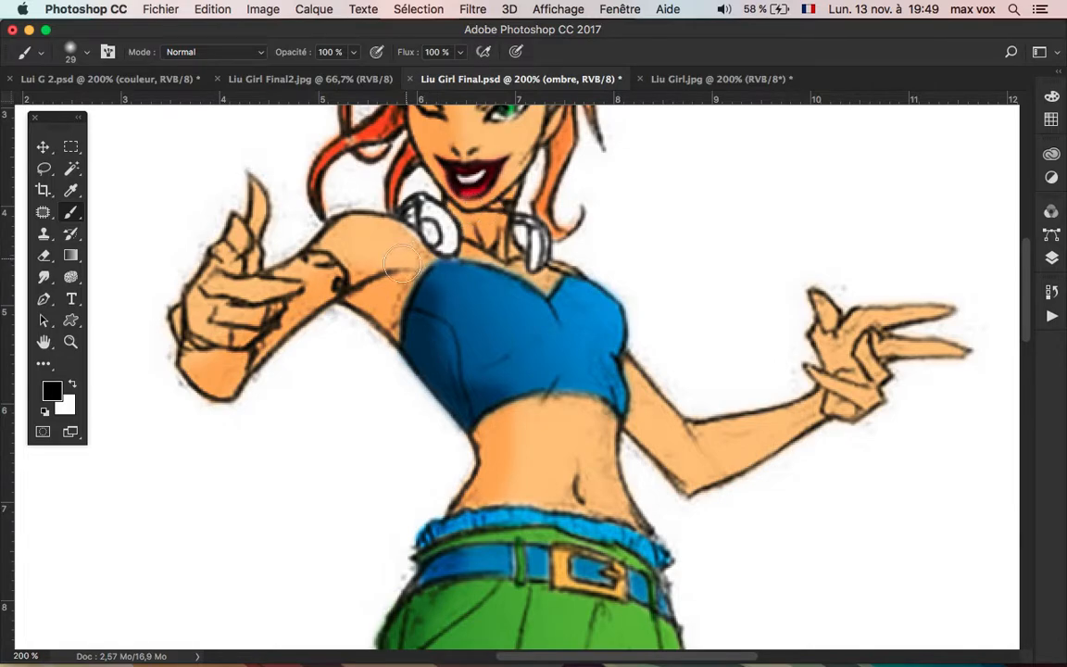
scroll(436, 345, down, 1)
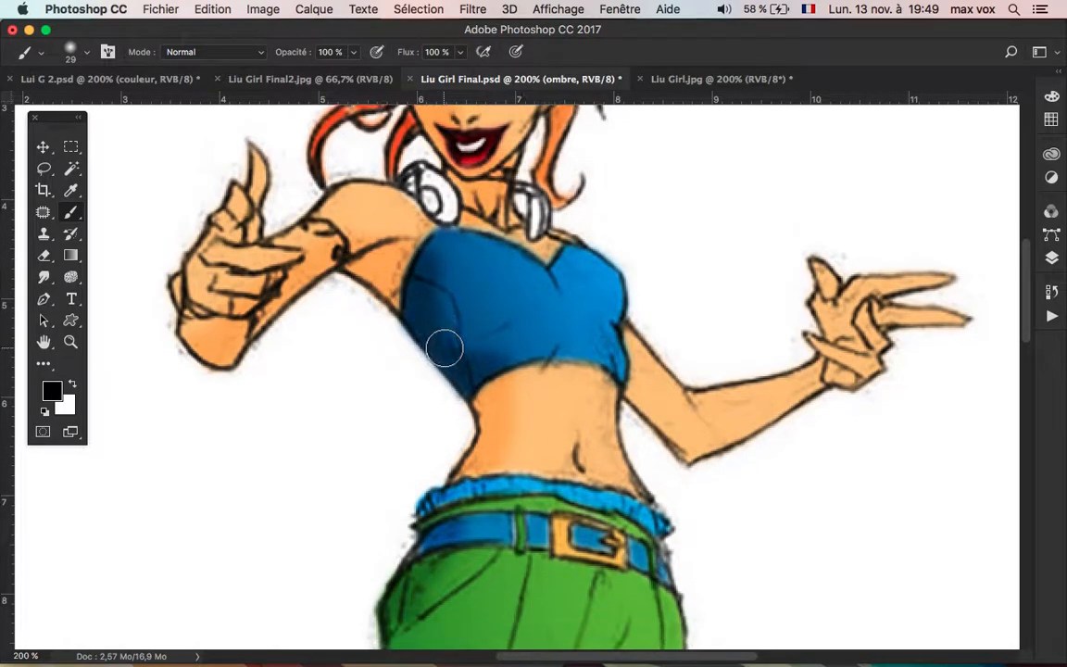
scroll(444, 348, down, 4)
mouse_move(529, 267)
mouse_down()
mouse_move(482, 225)
mouse_move(425, 289)
mouse_move(422, 323)
mouse_up()
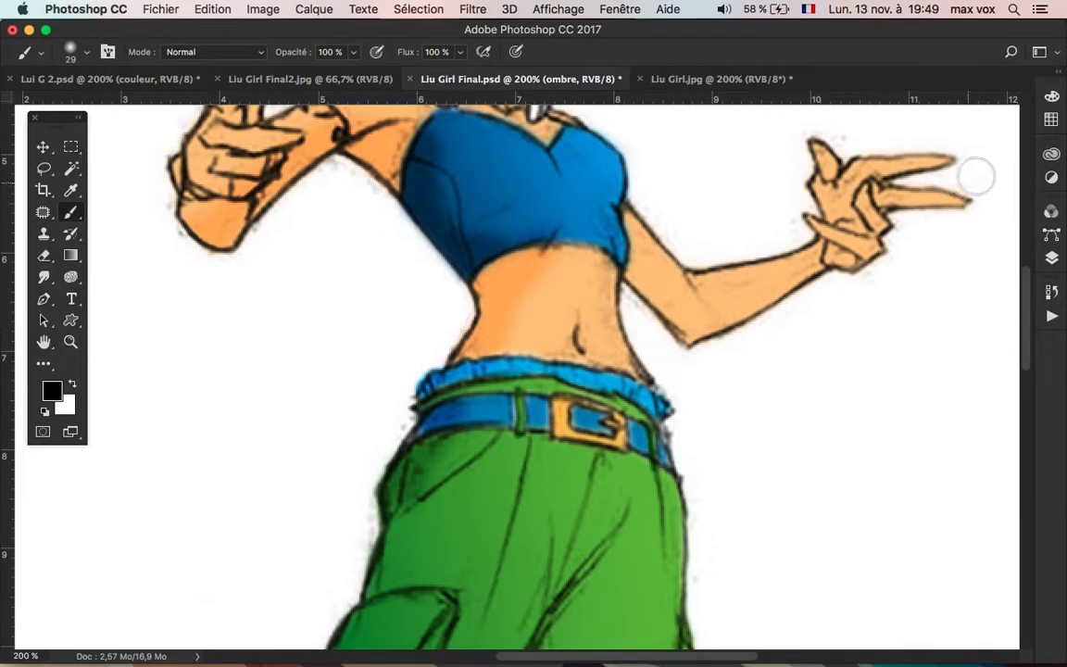
Step: Set the ombre layer's opacity to 50 % and collapse the layer list to free the canvas
scroll(973, 179, up, 3)
click(1052, 259)
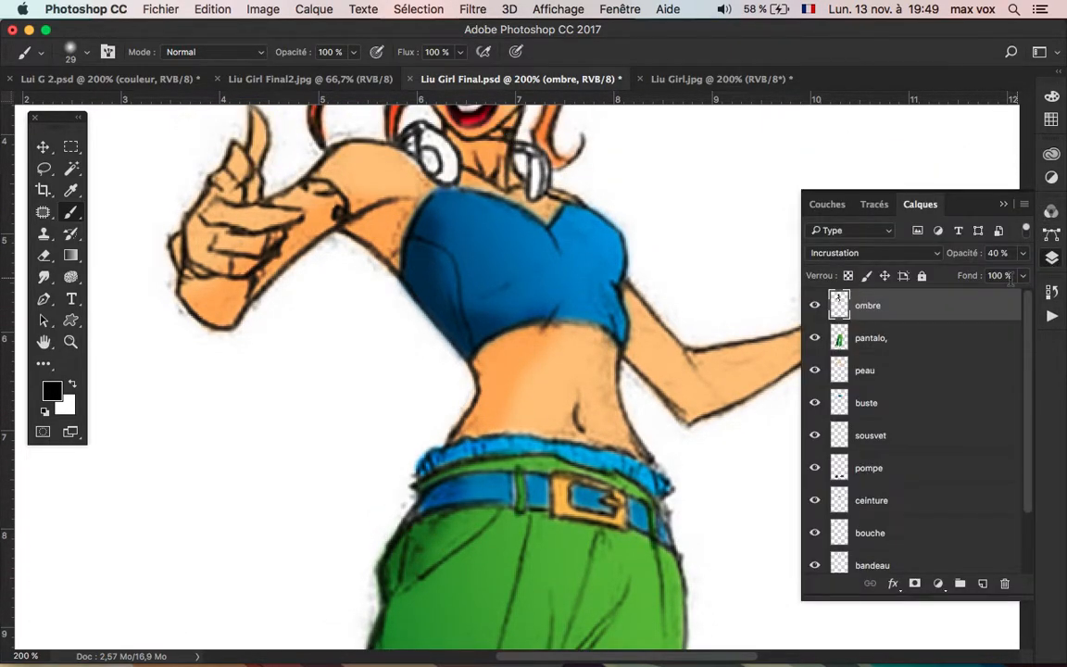
click(1023, 253)
drag(991, 278, 987, 280)
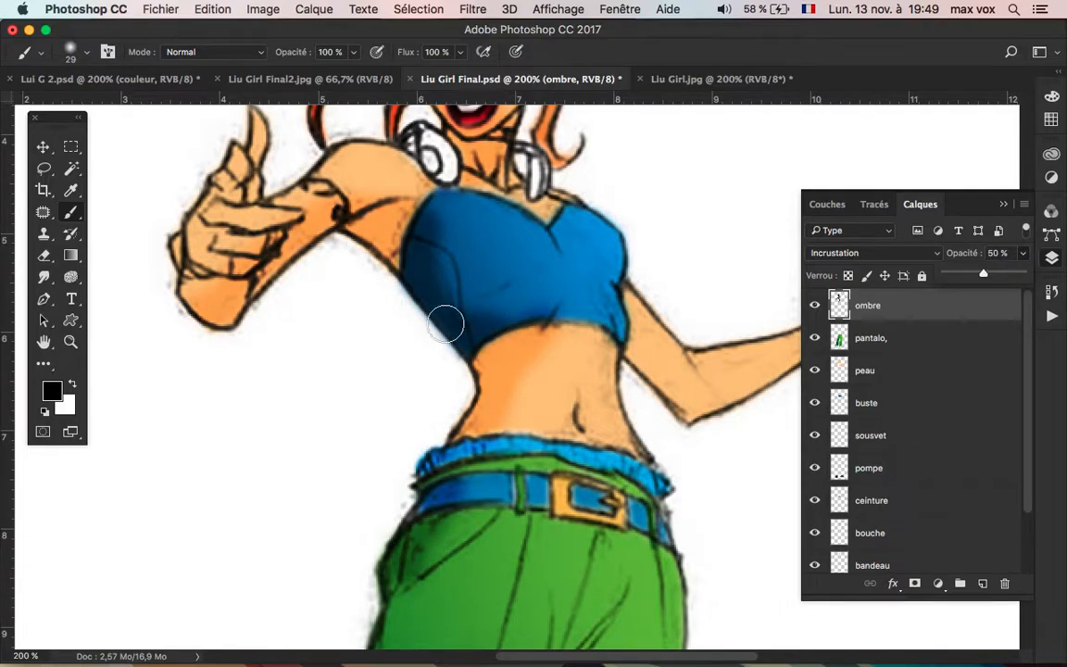
click(1004, 205)
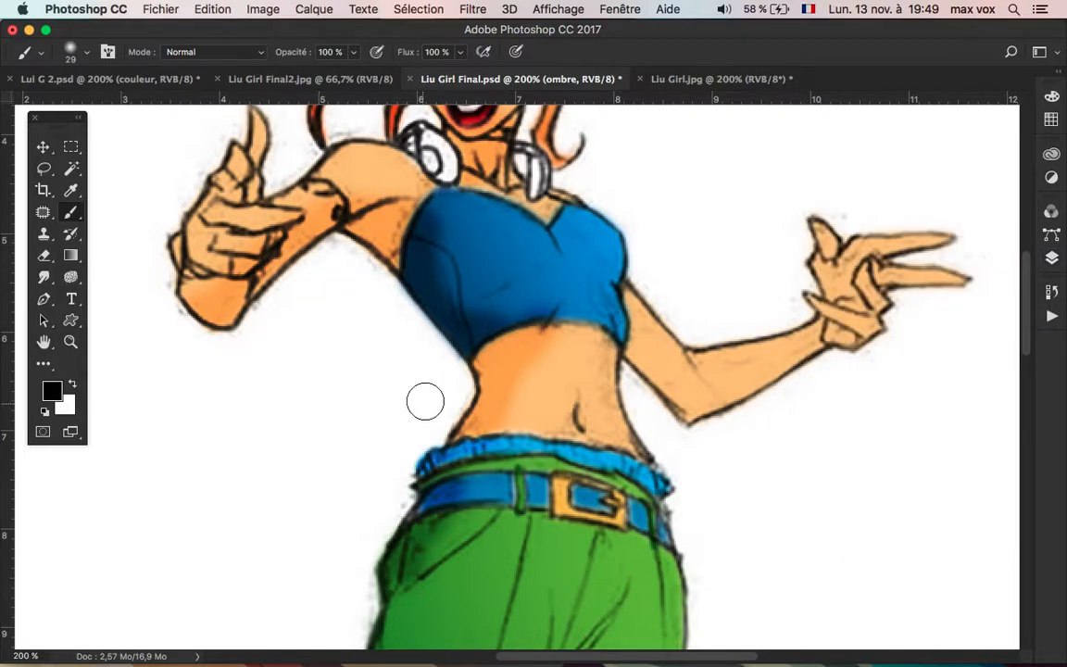
Step: Brush black shading along the trousers' shaded hip and down the cargo pocket, and set the ombre layer's opacity to 38 %
scroll(426, 400, down, 5)
scroll(450, 371, down, 3)
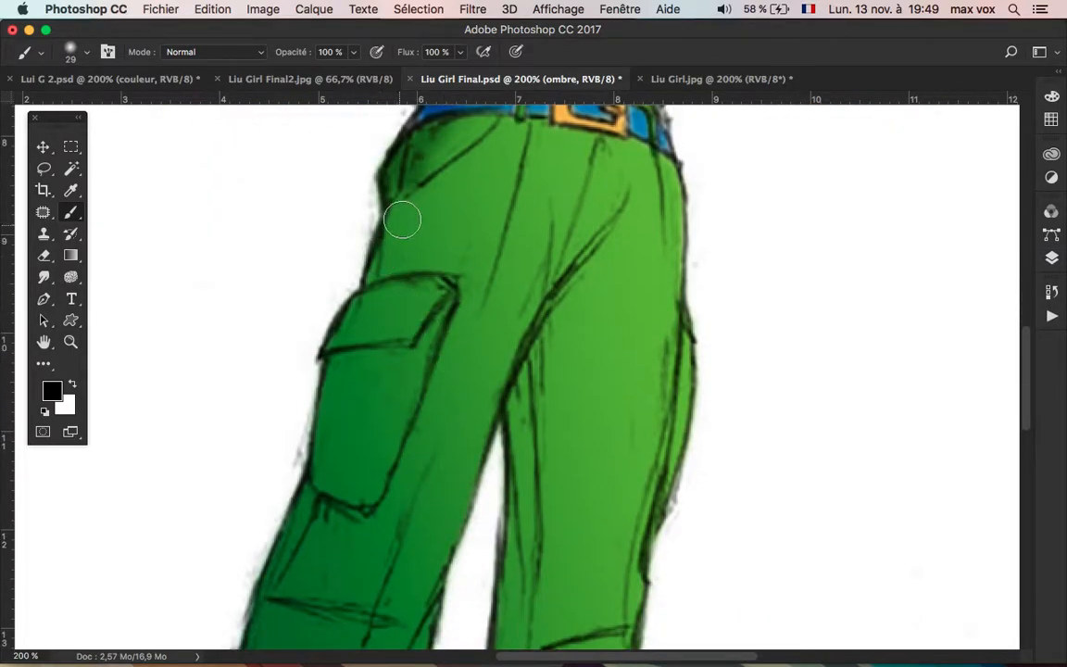
mouse_move(369, 301)
mouse_down()
mouse_move(408, 166)
mouse_move(440, 120)
mouse_up()
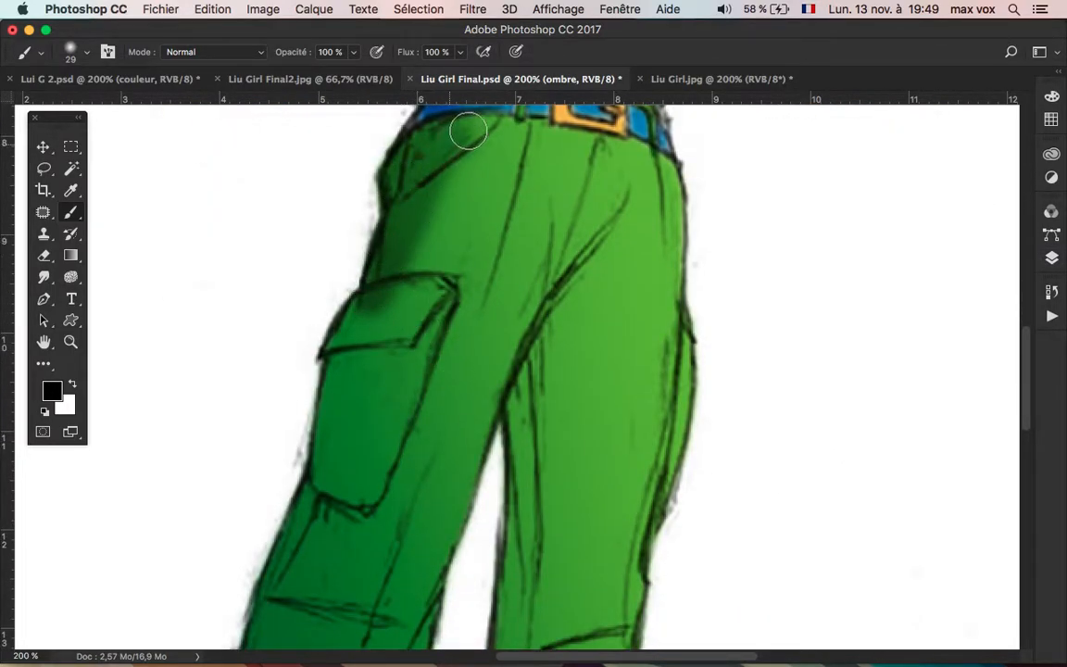
click(1051, 260)
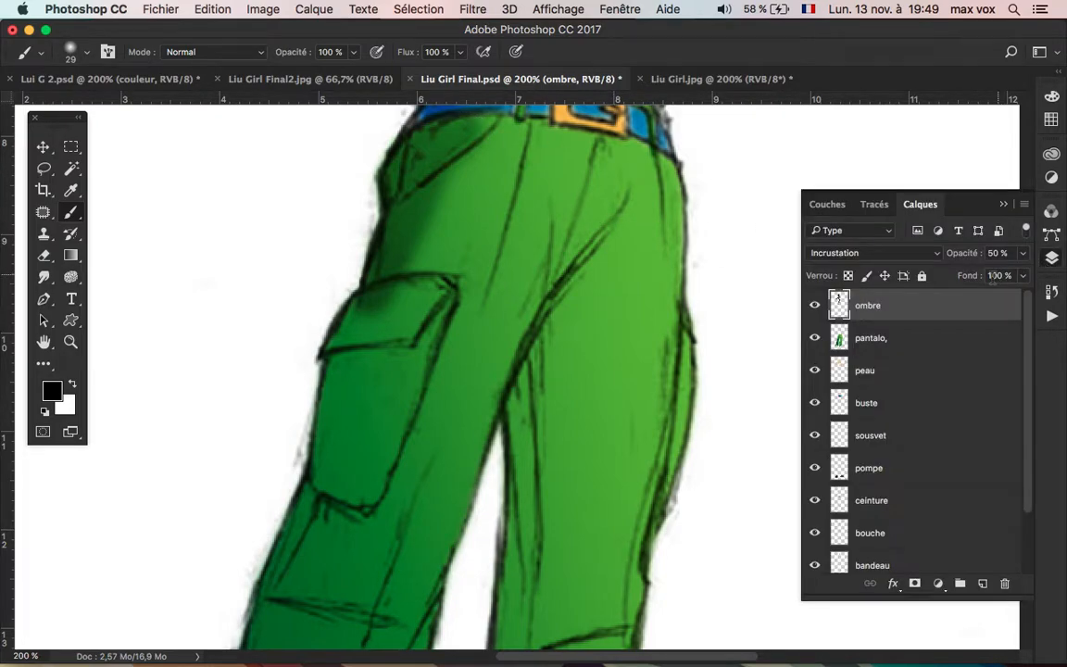
click(1022, 254)
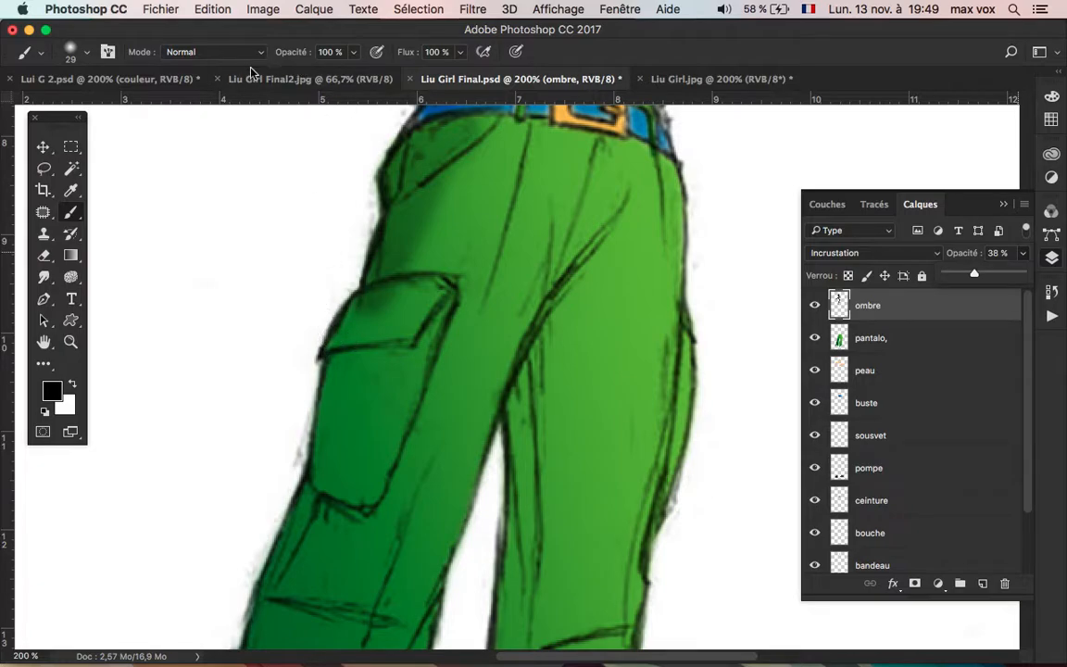
mouse_move(372, 305)
mouse_down()
mouse_move(313, 370)
mouse_move(306, 423)
mouse_move(337, 318)
mouse_move(324, 454)
mouse_move(298, 501)
mouse_move(325, 454)
mouse_up()
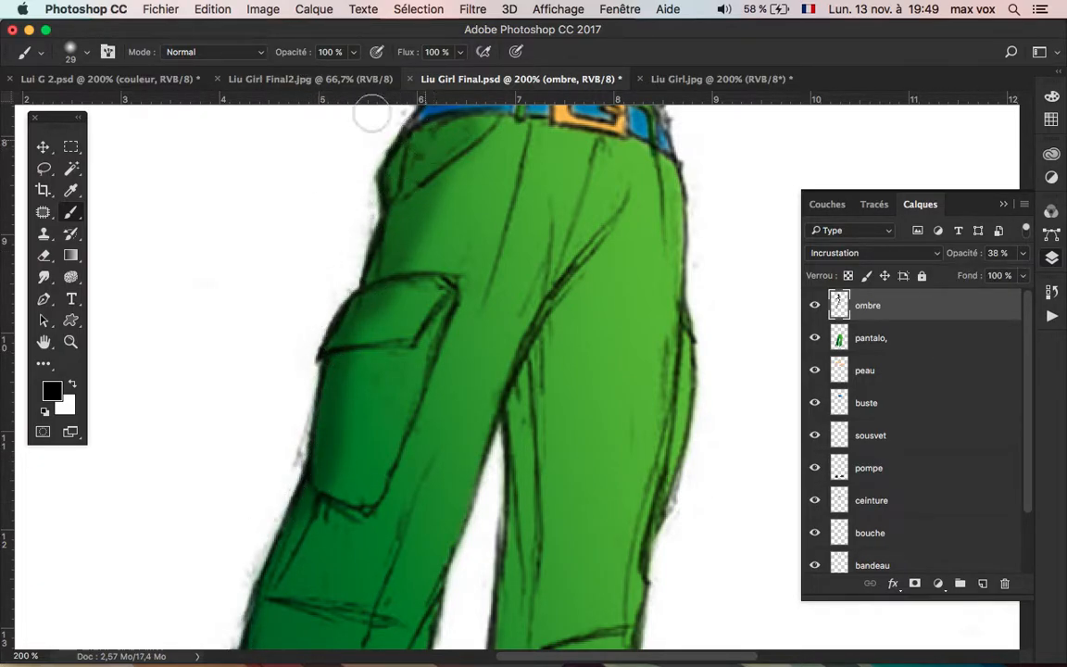
Step: Set the brush opacity to 50 % and shade the darker trouser leg from the hip down to the ankle
click(353, 52)
drag(354, 72, 315, 71)
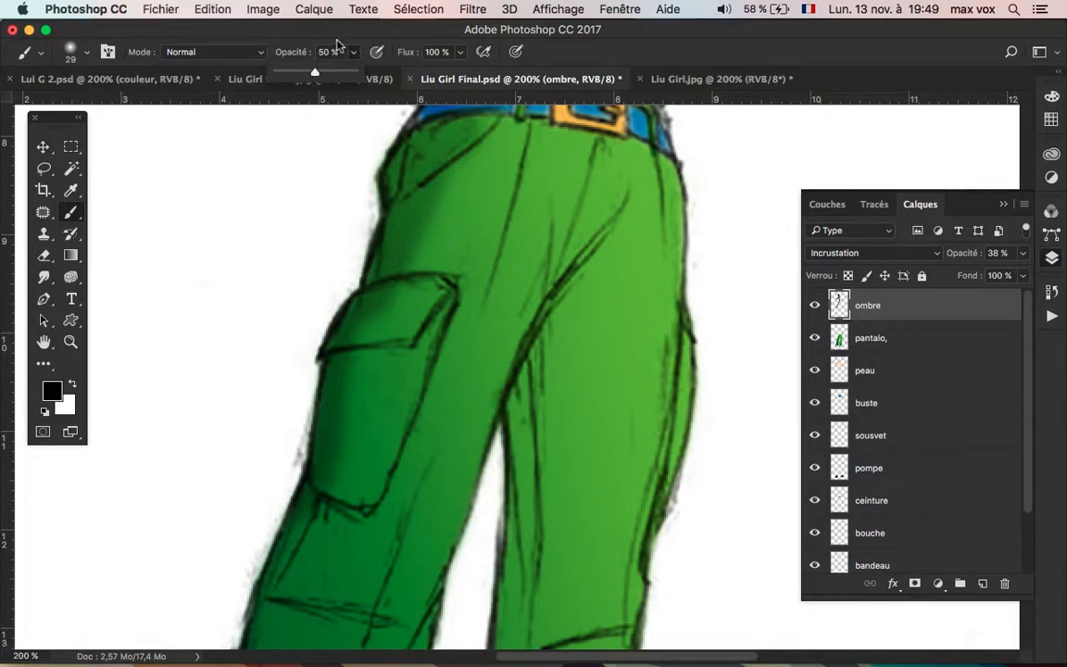
mouse_move(428, 240)
mouse_down()
mouse_move(328, 393)
mouse_move(348, 314)
mouse_move(348, 432)
mouse_move(324, 497)
mouse_up()
scroll(324, 498, down, 5)
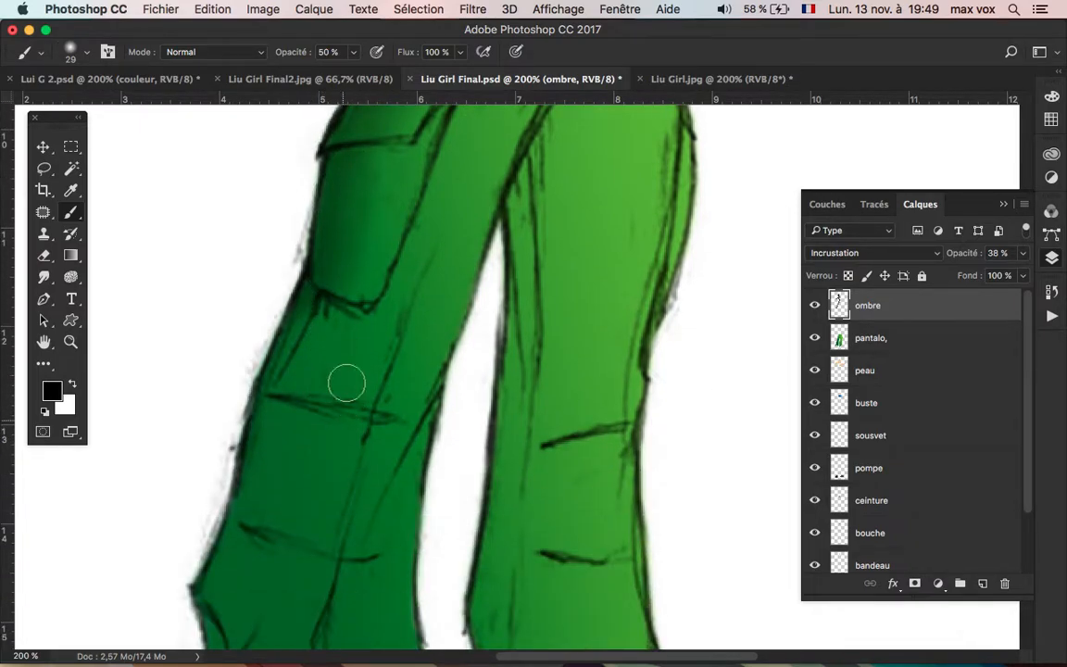
mouse_move(336, 432)
mouse_down()
mouse_move(252, 409)
mouse_move(313, 425)
mouse_move(276, 428)
mouse_move(251, 579)
mouse_move(271, 460)
mouse_move(223, 554)
mouse_up()
scroll(222, 554, down, 6)
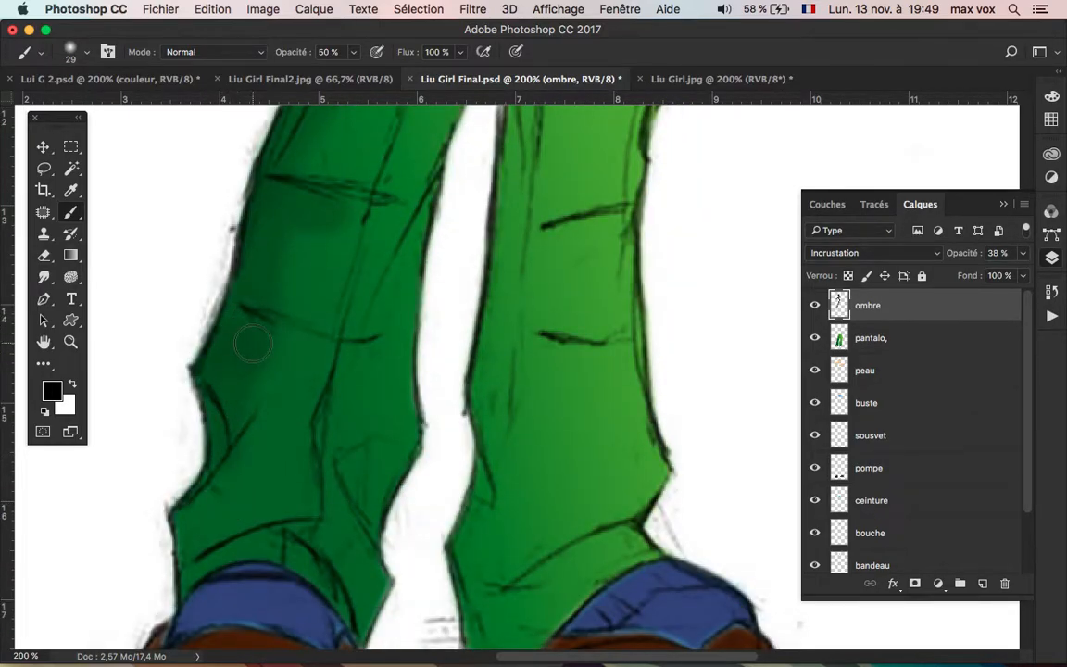
drag(208, 477, 196, 561)
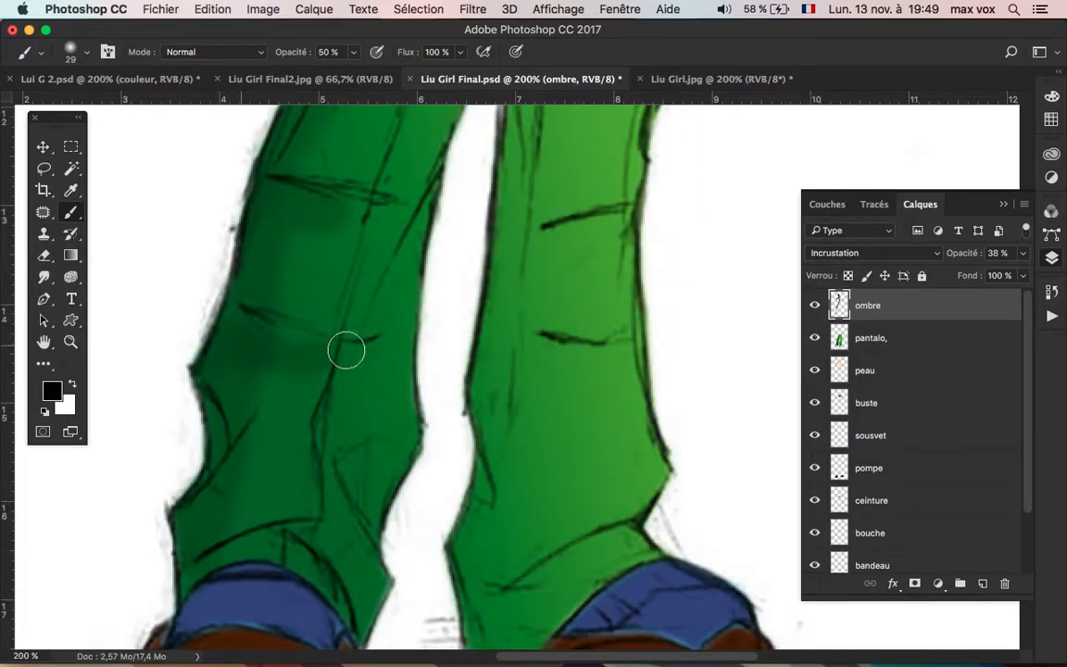
Step: Brush black shading over the darker leg's cuff and shoe and over the cuff of the lighter trouser leg
scroll(241, 464, down, 3)
mouse_move(212, 468)
mouse_down()
mouse_move(238, 402)
mouse_move(278, 402)
mouse_move(130, 523)
mouse_move(163, 547)
mouse_move(182, 583)
mouse_move(199, 493)
mouse_move(221, 617)
mouse_move(196, 557)
mouse_move(255, 602)
mouse_move(199, 567)
mouse_move(184, 478)
mouse_move(213, 543)
mouse_move(201, 469)
mouse_move(220, 603)
mouse_move(231, 494)
mouse_move(274, 443)
mouse_move(240, 444)
mouse_move(262, 440)
mouse_move(215, 472)
mouse_move(256, 428)
mouse_move(181, 489)
mouse_up()
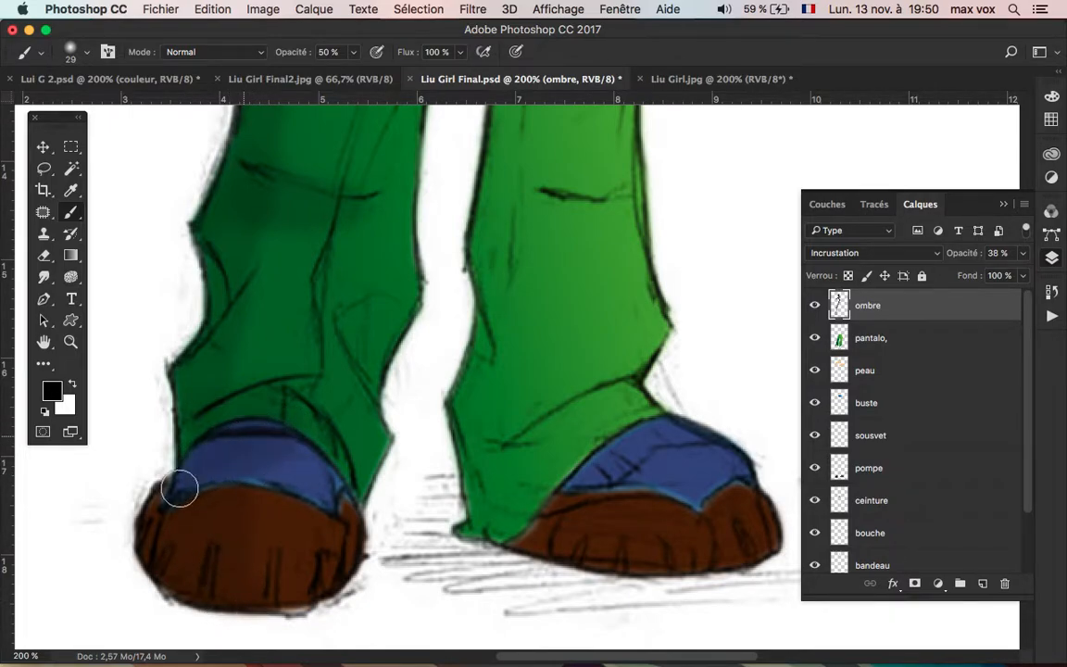
drag(300, 439, 249, 442)
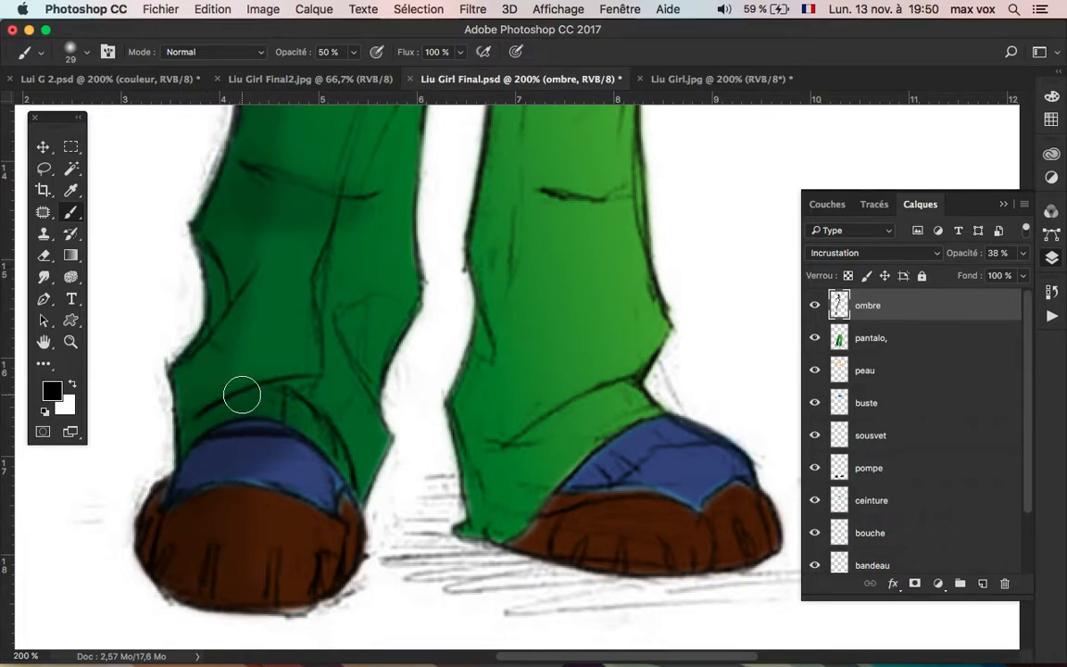
mouse_move(405, 375)
mouse_down()
mouse_move(405, 331)
mouse_move(382, 326)
mouse_move(376, 356)
mouse_move(350, 306)
mouse_move(375, 352)
mouse_move(396, 309)
mouse_move(374, 333)
mouse_move(376, 369)
mouse_move(388, 375)
mouse_move(514, 349)
mouse_move(472, 309)
mouse_move(487, 322)
mouse_move(471, 396)
mouse_move(476, 364)
mouse_move(491, 380)
mouse_move(484, 413)
mouse_move(491, 372)
mouse_move(545, 391)
mouse_move(634, 382)
mouse_move(580, 433)
mouse_move(641, 394)
mouse_move(512, 471)
mouse_move(643, 398)
mouse_move(545, 476)
mouse_move(604, 415)
mouse_move(561, 462)
mouse_move(617, 417)
mouse_move(570, 502)
mouse_move(632, 523)
mouse_move(551, 522)
mouse_move(621, 554)
mouse_move(690, 534)
mouse_move(552, 529)
mouse_move(739, 514)
mouse_move(730, 504)
mouse_move(615, 544)
mouse_move(725, 519)
mouse_move(560, 526)
mouse_up()
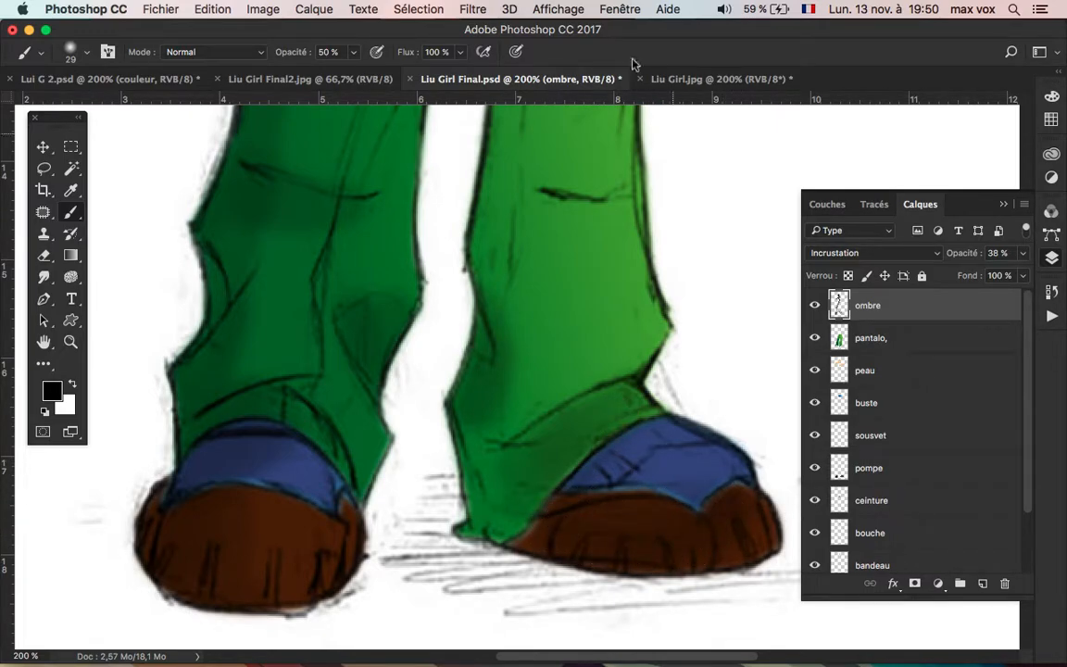
Step: Set the brush opacity to 100 % and darken the lighter leg's shoe and the inner edge of its lower trouser leg
drag(355, 53, 379, 81)
click(688, 506)
mouse_move(574, 472)
mouse_down()
mouse_move(638, 463)
mouse_move(608, 473)
mouse_move(625, 490)
mouse_move(680, 503)
mouse_move(595, 515)
mouse_move(745, 516)
mouse_move(760, 563)
mouse_move(773, 530)
mouse_up()
mouse_move(492, 528)
mouse_down()
mouse_move(530, 445)
mouse_move(464, 510)
mouse_move(638, 407)
mouse_move(528, 515)
mouse_move(485, 484)
mouse_move(458, 396)
mouse_move(497, 458)
mouse_move(473, 324)
mouse_up()
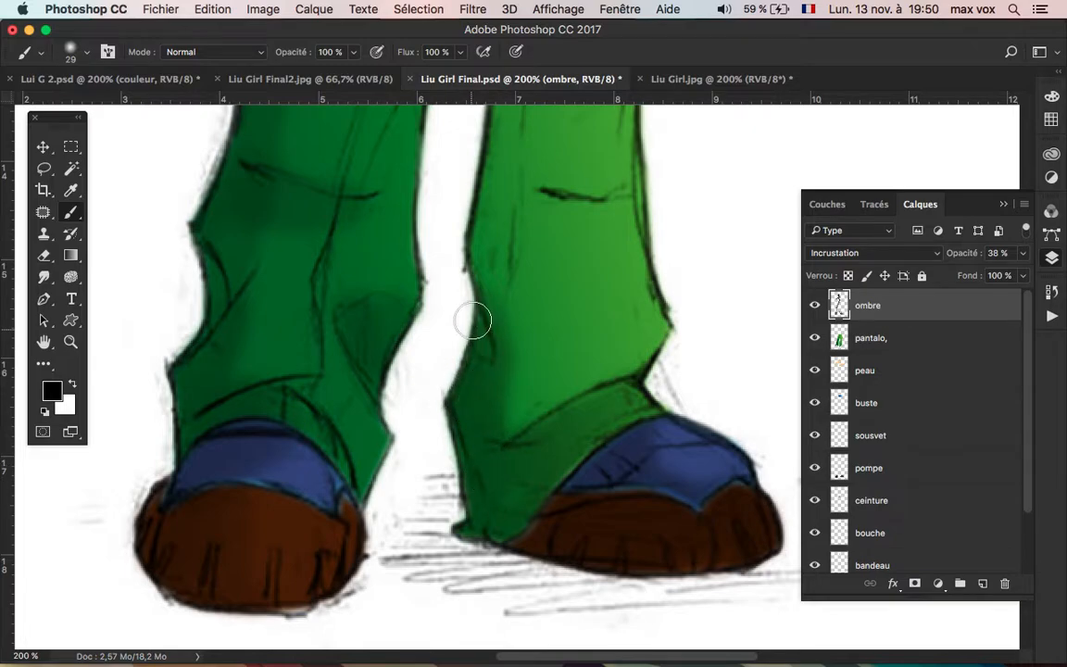
Step: Shade the lighter leg's inner edge and knee folds, the crotch fold, and the shaded end of the belt and waistband
scroll(481, 306, up, 5)
mouse_move(476, 280)
mouse_down()
mouse_move(499, 458)
mouse_move(506, 330)
mouse_move(477, 415)
mouse_move(480, 522)
mouse_move(547, 371)
mouse_move(600, 370)
mouse_move(544, 367)
mouse_move(514, 315)
mouse_move(516, 266)
mouse_move(522, 252)
mouse_move(608, 228)
mouse_move(536, 247)
mouse_move(517, 217)
mouse_up()
scroll(517, 217, up, 5)
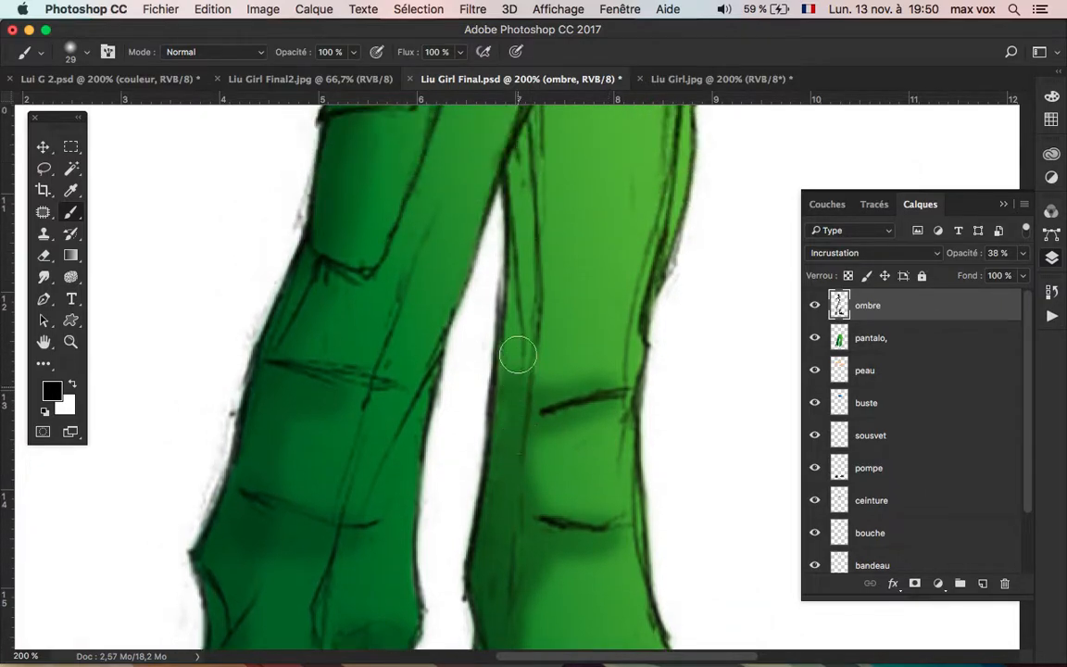
scroll(522, 279, up, 8)
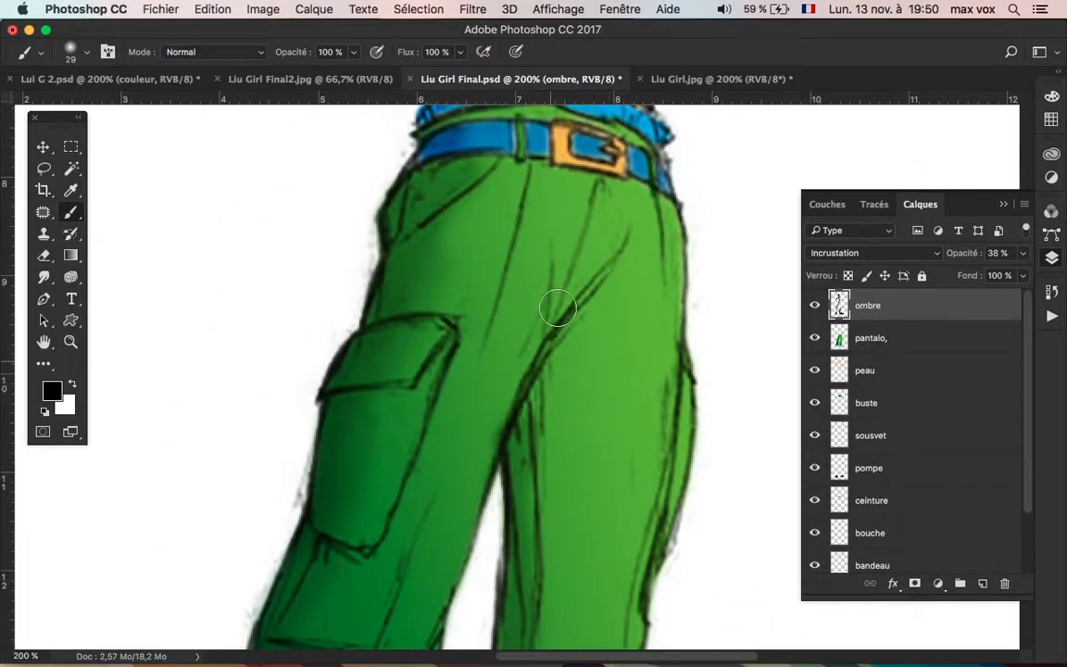
scroll(556, 312, up, 3)
mouse_move(553, 498)
mouse_down()
mouse_move(513, 612)
mouse_move(520, 496)
mouse_move(609, 381)
mouse_up()
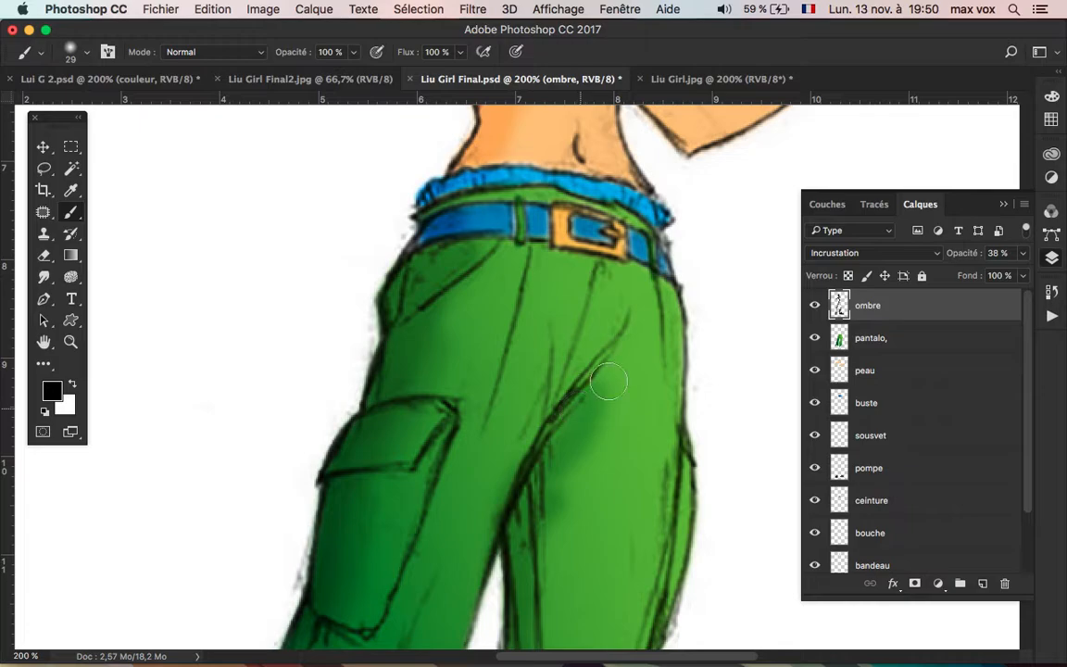
mouse_move(433, 191)
mouse_down()
mouse_move(543, 233)
mouse_move(437, 228)
mouse_up()
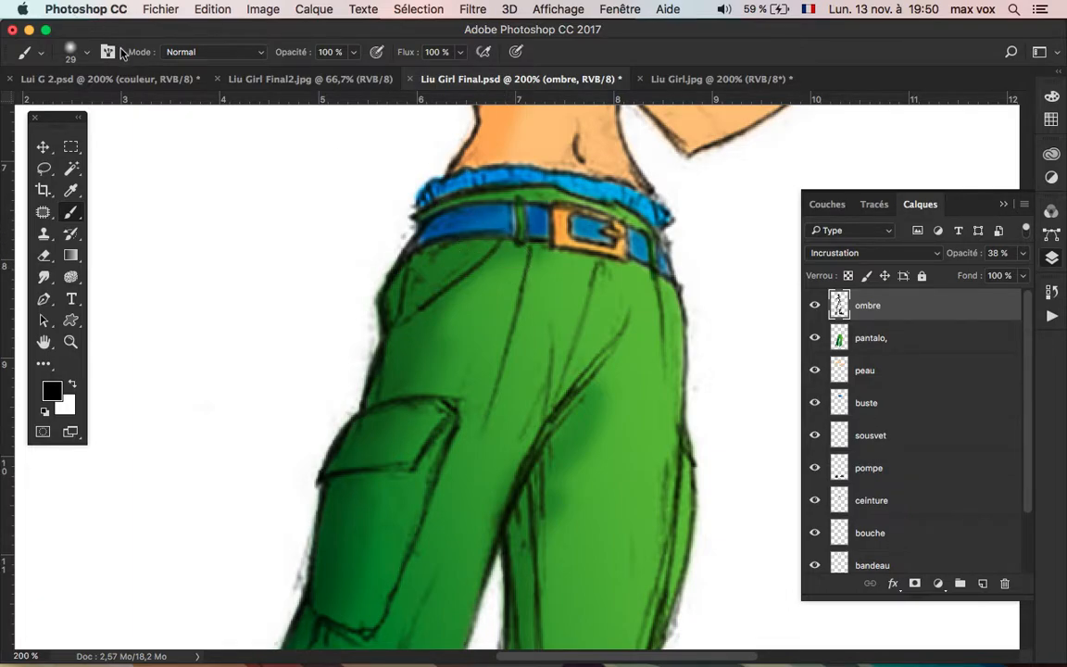
Step: Set the brush size to 17 px and darken the thin creases running down from the belt on the trousers
click(84, 54)
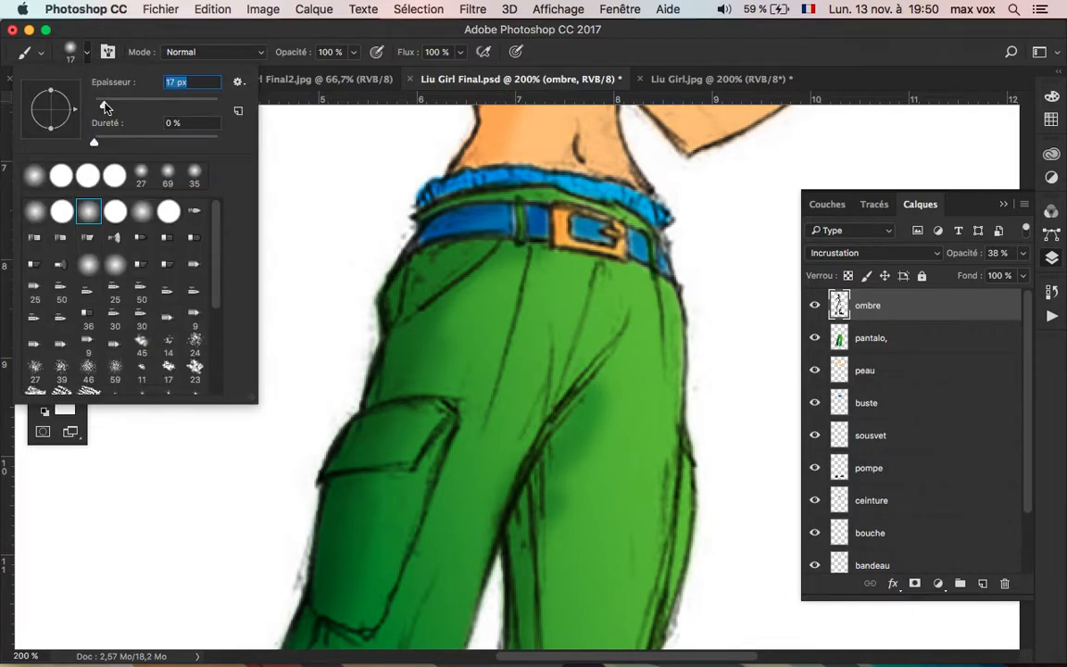
mouse_move(529, 249)
mouse_down()
mouse_move(472, 429)
mouse_move(485, 424)
mouse_up()
mouse_move(586, 361)
mouse_down()
mouse_move(535, 450)
mouse_move(613, 335)
mouse_move(604, 328)
mouse_up()
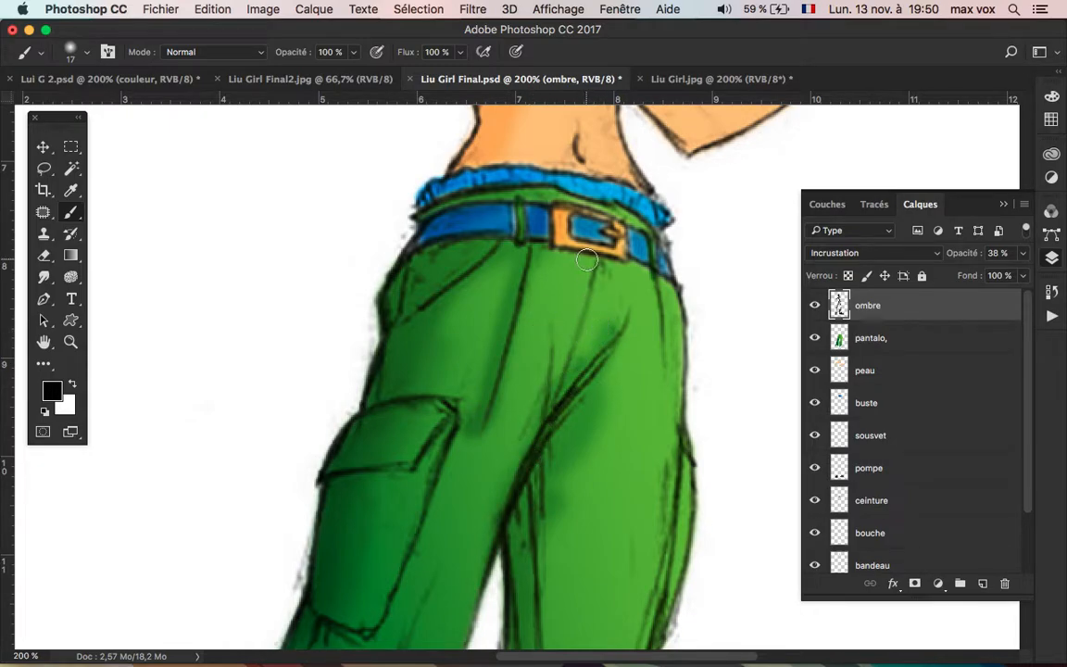
drag(595, 263, 587, 281)
Step: Brush black shadows along the underside of the outstretched bent arm and across the lower folds of the blue top
scroll(522, 186, up, 5)
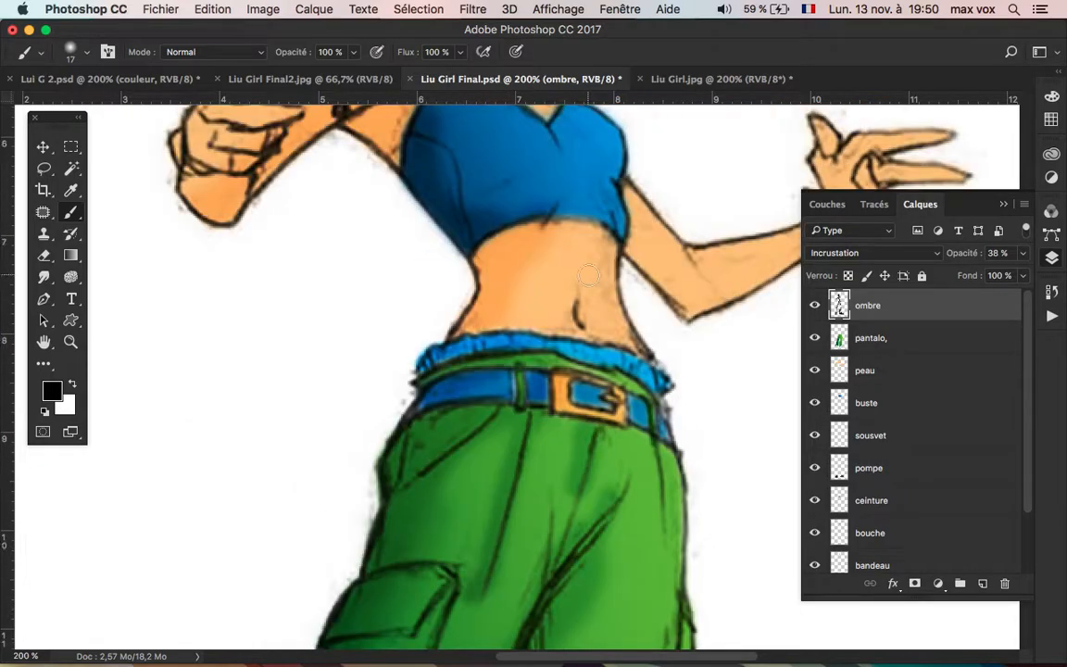
drag(655, 280, 683, 307)
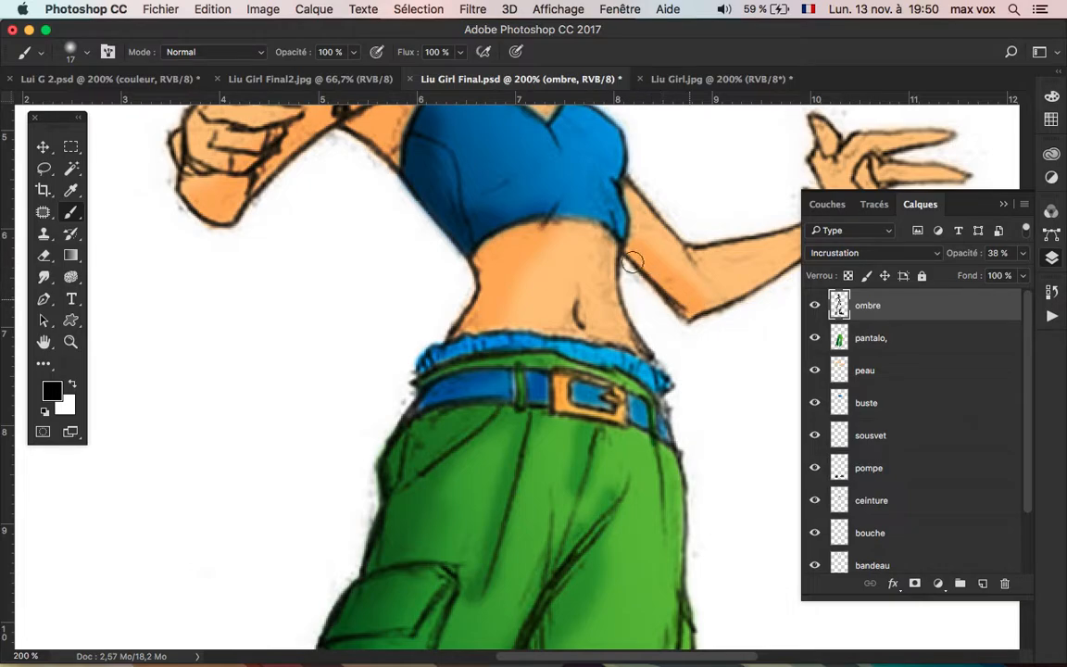
drag(616, 227, 552, 210)
scroll(499, 232, up, 3)
mouse_move(515, 279)
mouse_down()
mouse_move(465, 310)
mouse_move(514, 278)
mouse_up()
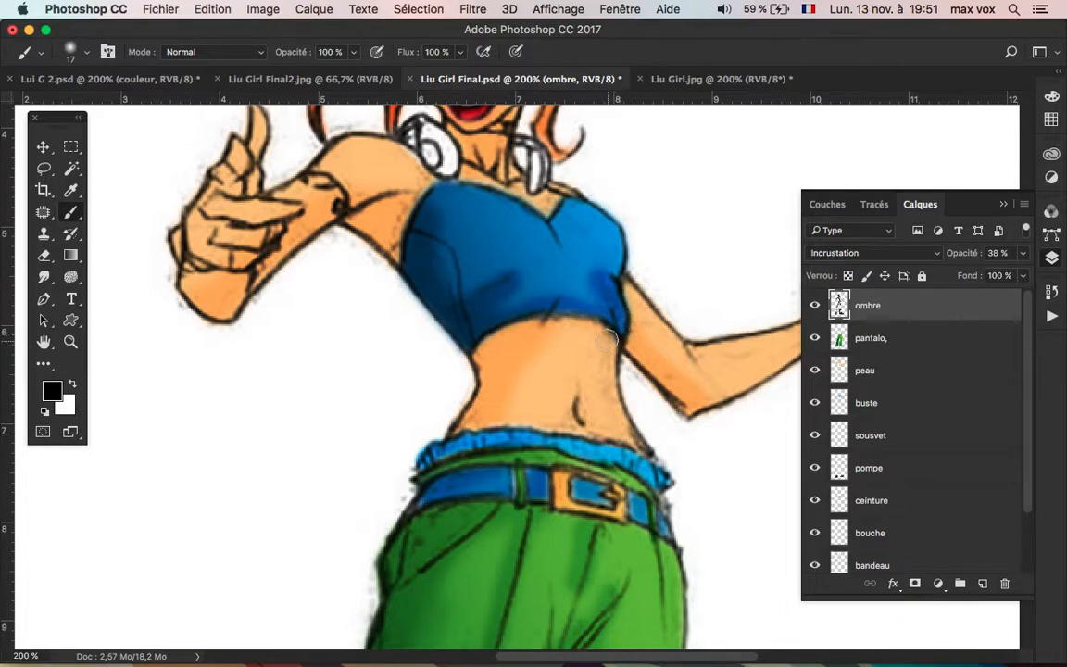
scroll(556, 305, up, 3)
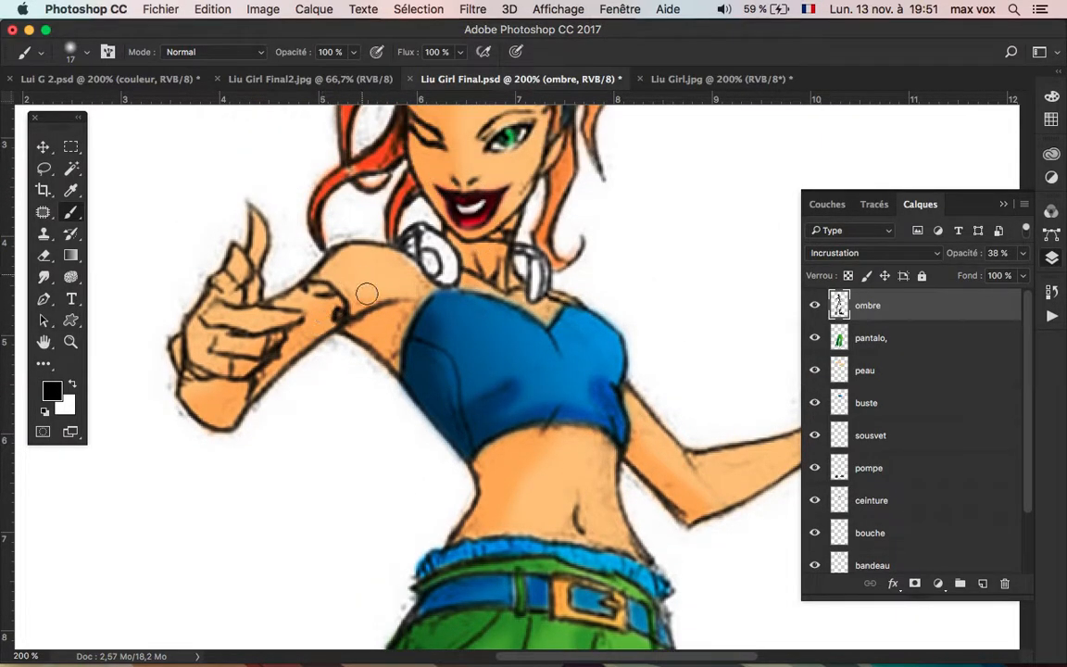
scroll(389, 370, down, 2)
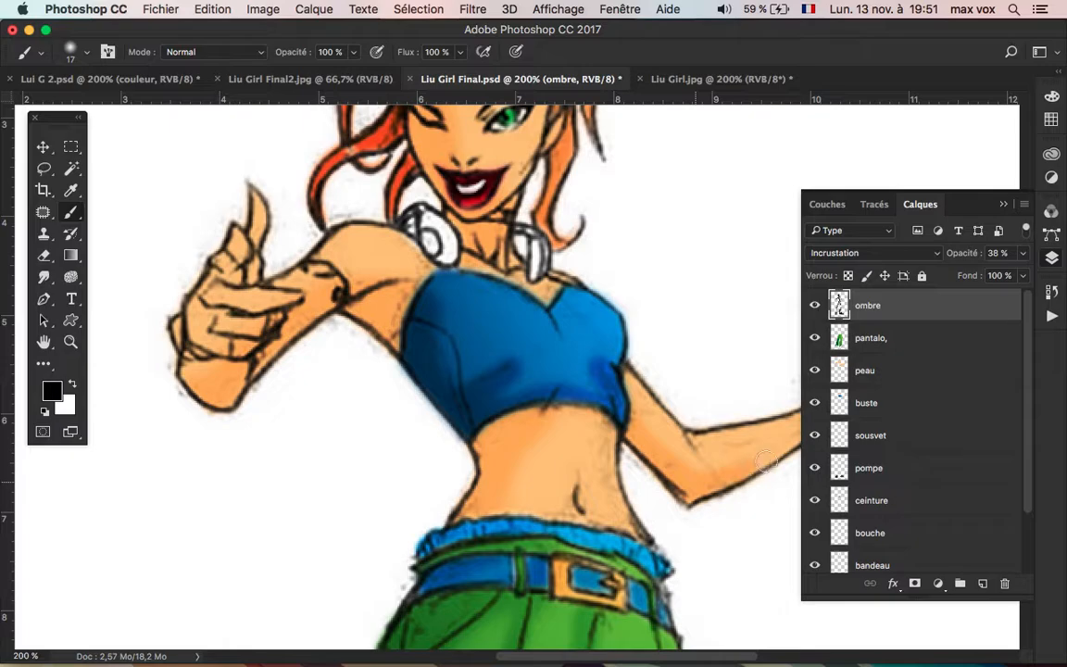
drag(675, 658, 739, 639)
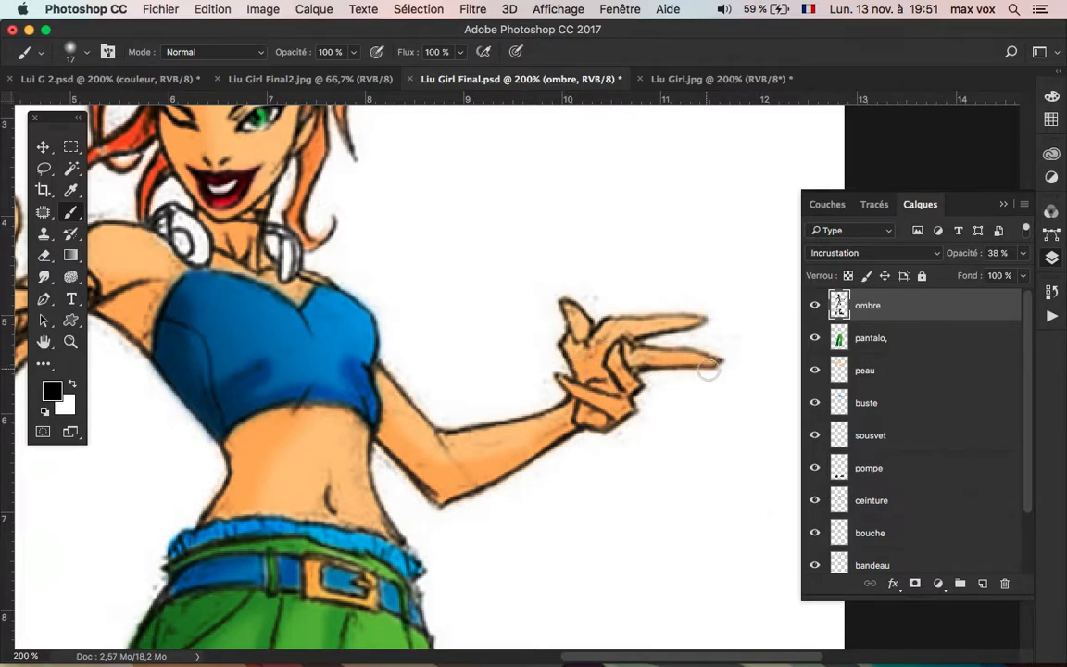
scroll(422, 324, left, 5)
scroll(422, 324, up, 3)
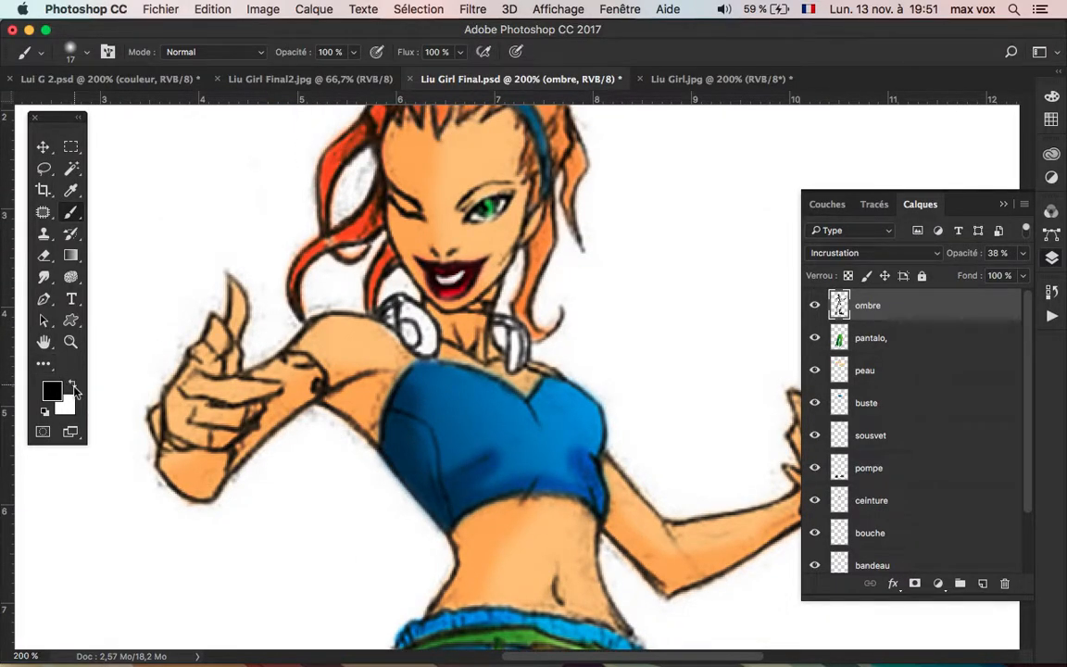
Step: Switch the brush colour to white with 50 % opacity and paint highlights on the lit side of the hair and face
click(73, 386)
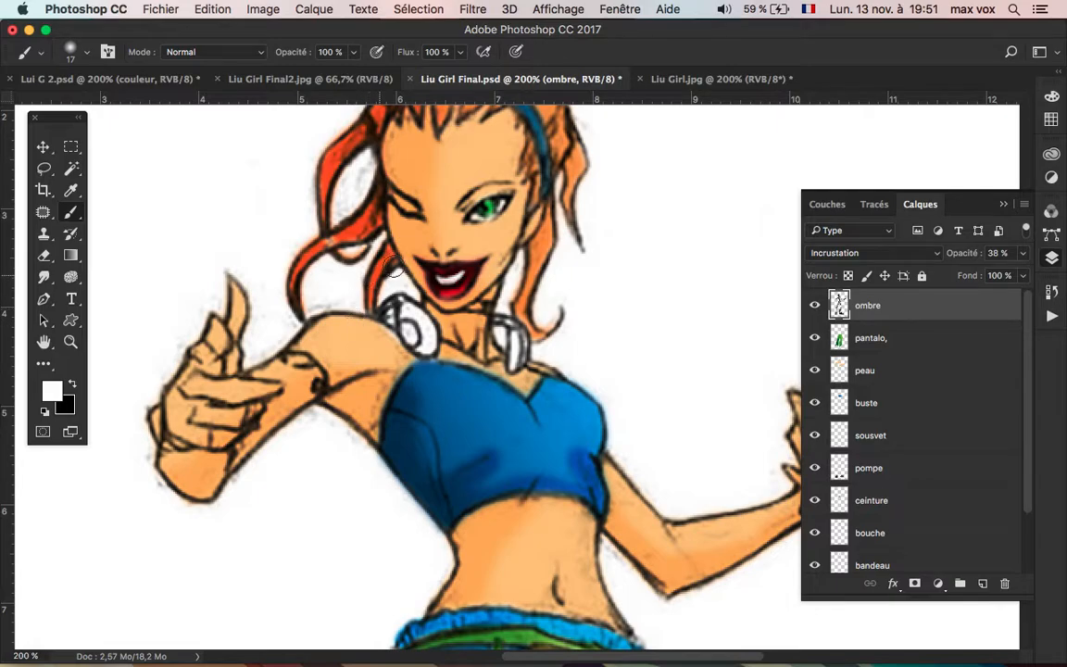
click(354, 54)
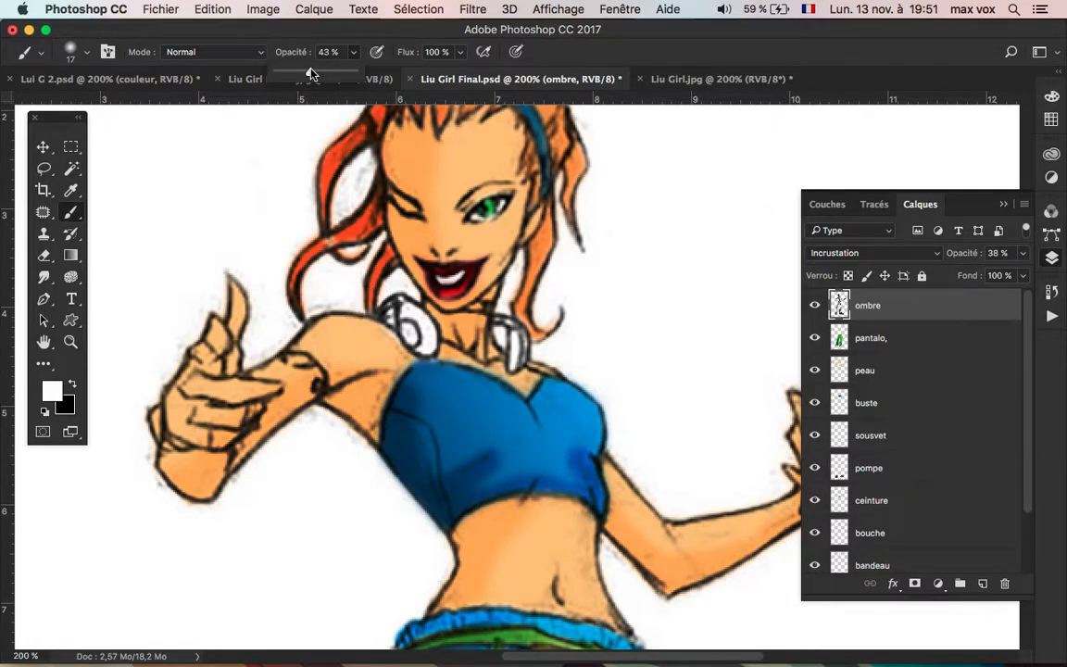
scroll(452, 186, up, 5)
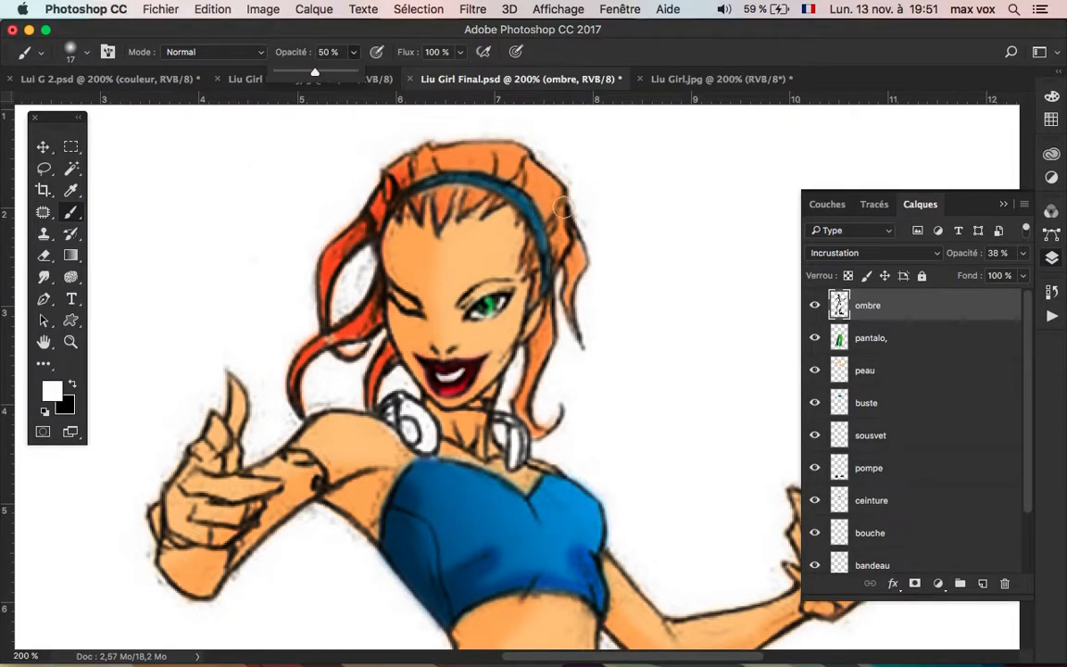
drag(548, 163, 548, 182)
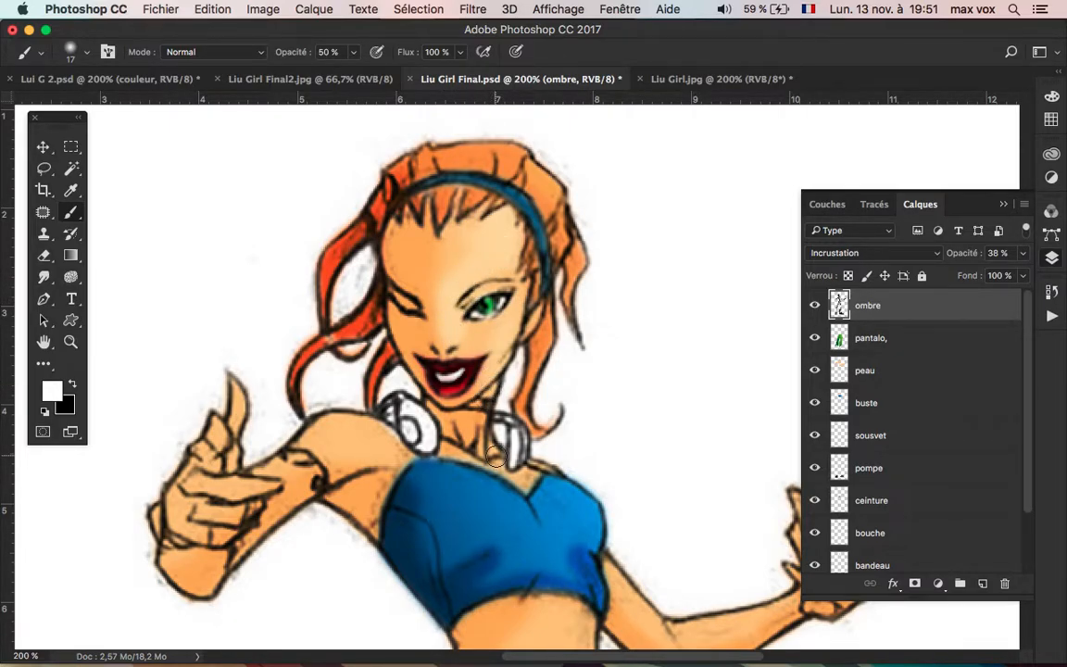
Step: Brush white highlights on the blue top along its lit side and upper neckline
drag(556, 480, 595, 514)
drag(547, 476, 601, 531)
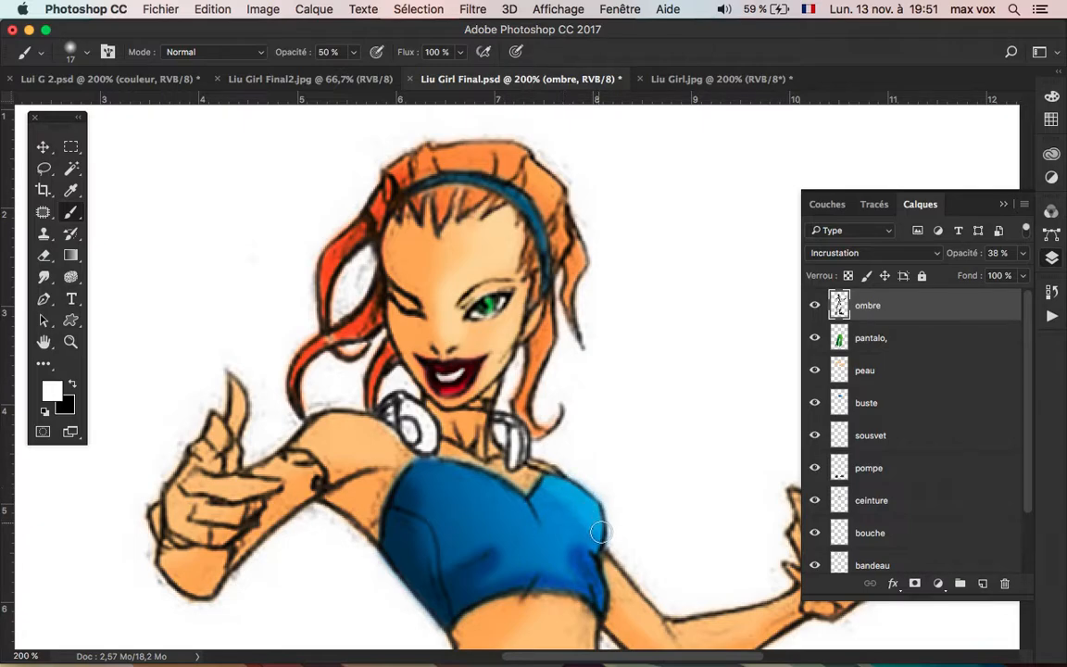
mouse_move(509, 499)
mouse_down()
mouse_move(426, 460)
mouse_move(534, 508)
mouse_move(477, 475)
mouse_move(416, 467)
mouse_move(497, 482)
mouse_move(468, 469)
mouse_move(427, 467)
mouse_up()
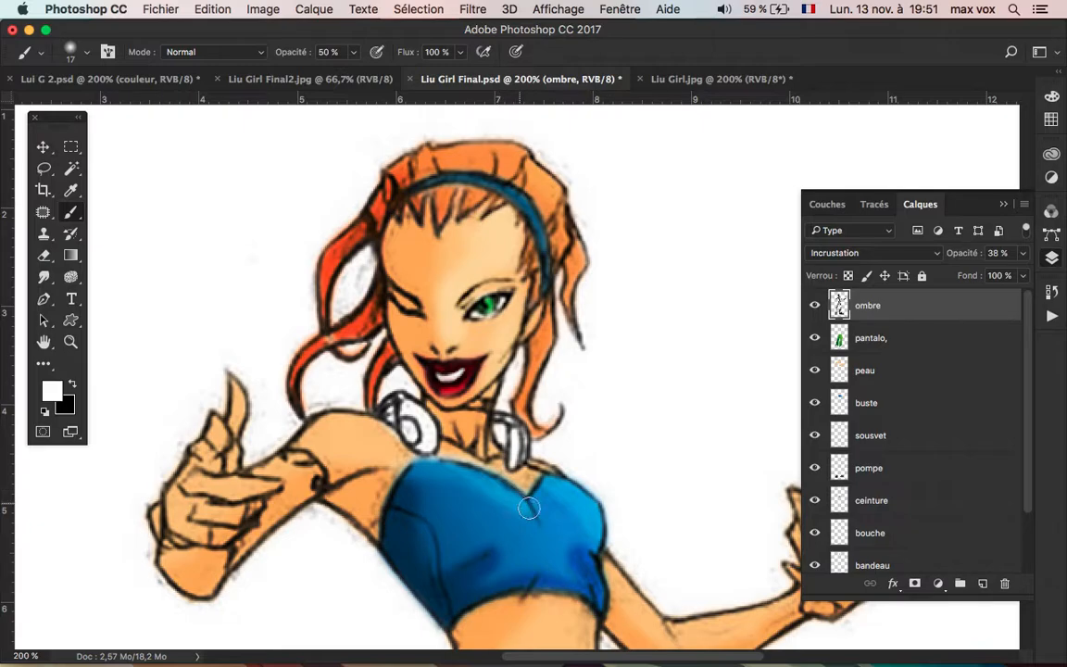
Step: Brush white highlights along the blue top's neckline, the near shoulder, and the far arm, hand and fingers
drag(547, 477, 554, 489)
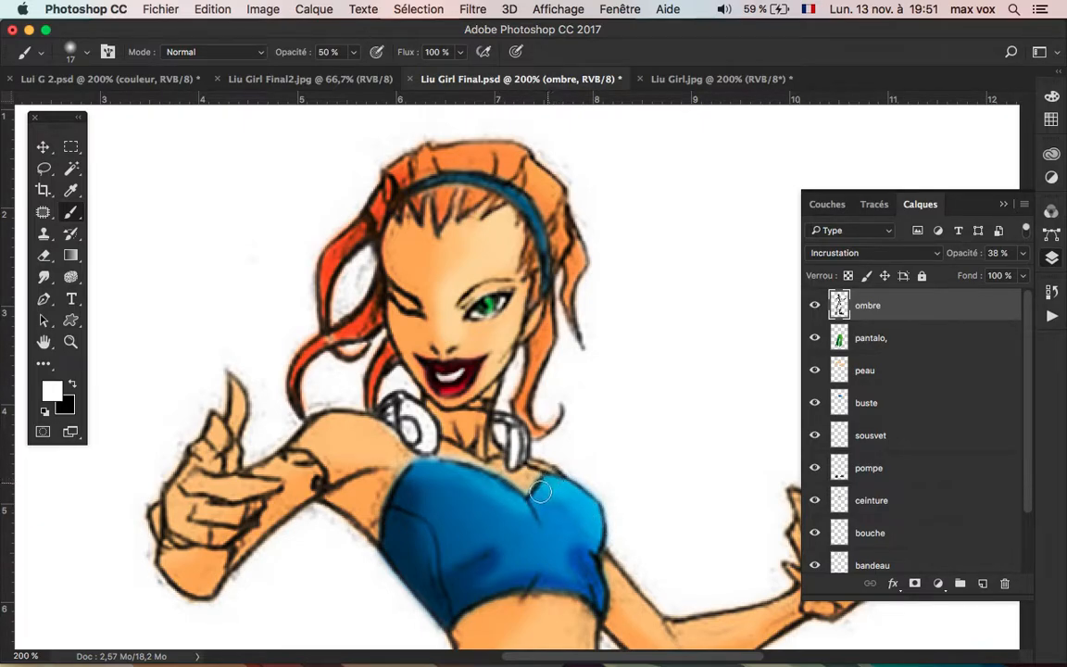
mouse_move(356, 420)
mouse_down()
mouse_move(319, 418)
mouse_move(338, 422)
mouse_move(312, 438)
mouse_move(398, 429)
mouse_up()
key(space)
mouse_move(670, 493)
mouse_down()
mouse_move(513, 362)
mouse_move(410, 242)
mouse_up()
mouse_move(359, 317)
mouse_down()
mouse_move(364, 347)
mouse_move(398, 379)
mouse_move(510, 351)
mouse_move(432, 364)
mouse_move(457, 362)
mouse_move(381, 320)
mouse_up()
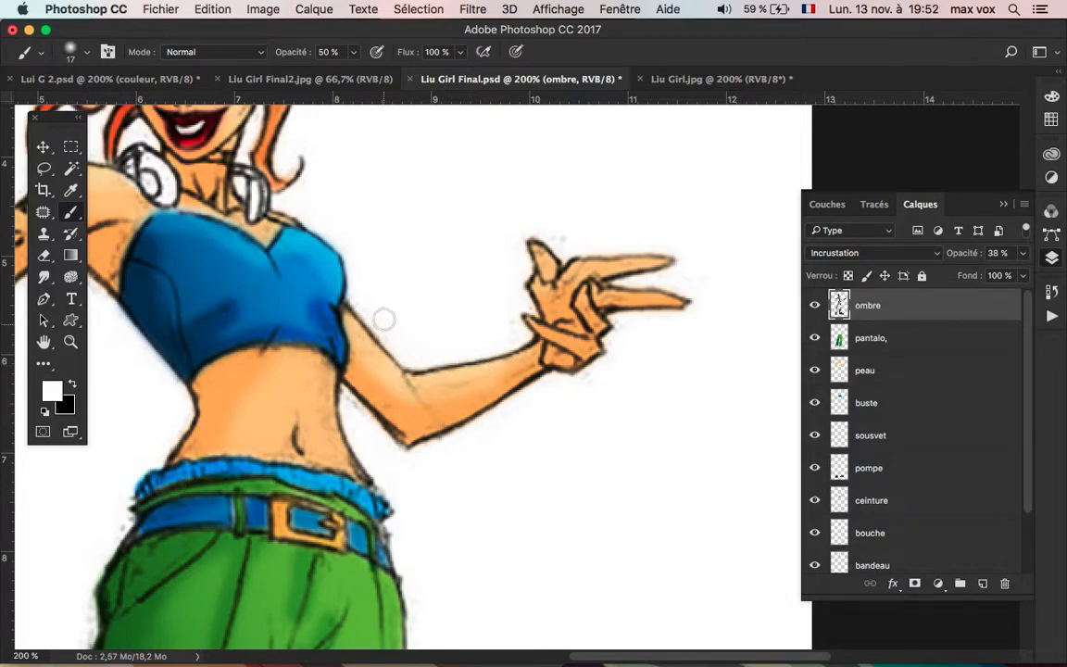
mouse_move(559, 260)
mouse_down()
mouse_move(591, 240)
mouse_move(650, 261)
mouse_move(557, 284)
mouse_move(534, 318)
mouse_move(532, 290)
mouse_move(676, 298)
mouse_up()
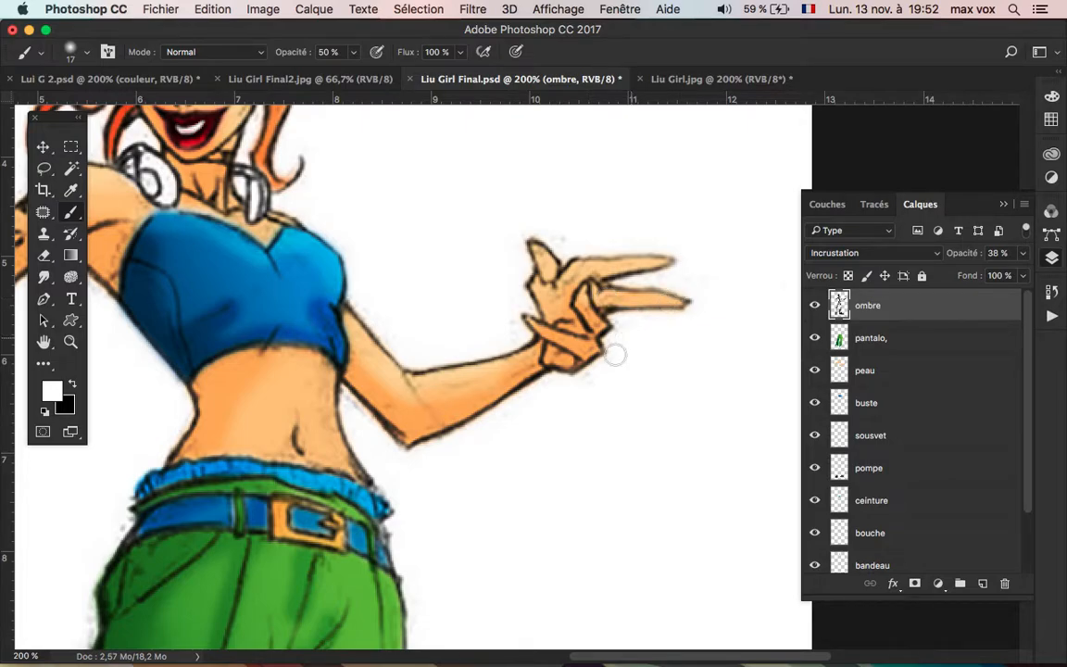
drag(430, 432, 588, 341)
Step: Brush white highlights along the outer edge of the lighter trouser leg and above its knee crease
mouse_move(459, 264)
mouse_down()
mouse_move(445, 321)
mouse_move(462, 350)
mouse_move(503, 335)
mouse_move(493, 303)
mouse_move(488, 324)
mouse_up()
mouse_move(509, 378)
mouse_down()
mouse_move(535, 439)
mouse_move(461, 264)
mouse_up()
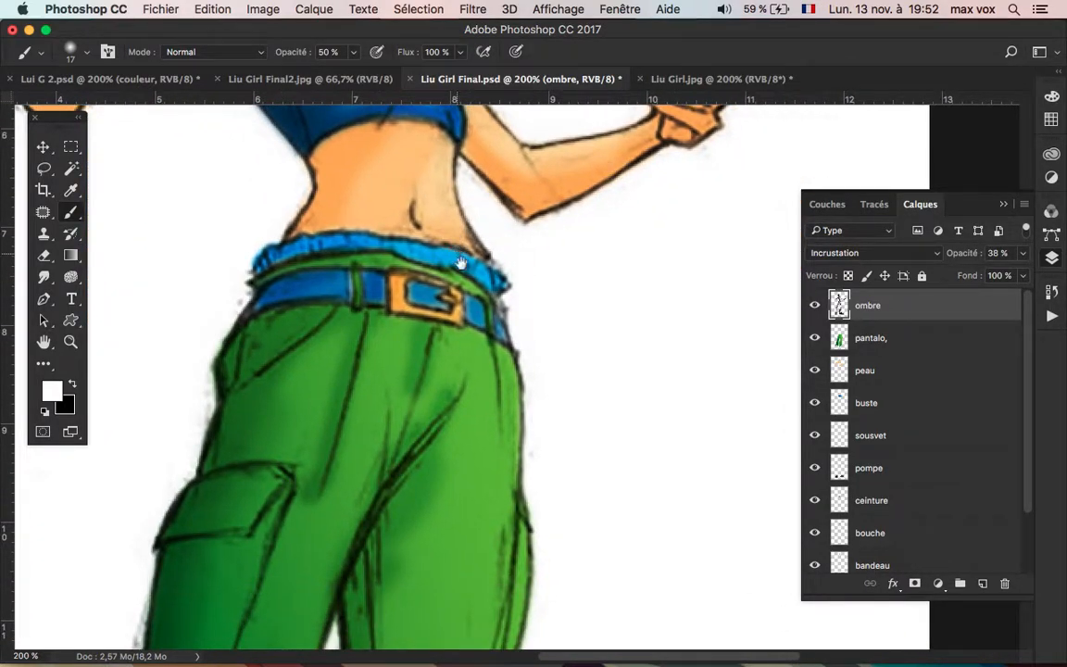
mouse_move(505, 360)
mouse_down()
mouse_move(525, 462)
mouse_move(495, 367)
mouse_move(494, 215)
mouse_up()
mouse_move(365, 549)
mouse_down()
mouse_move(439, 529)
mouse_move(378, 539)
mouse_move(438, 529)
mouse_move(398, 536)
mouse_move(496, 399)
mouse_up()
drag(454, 507, 505, 324)
mouse_move(490, 398)
mouse_down()
mouse_move(501, 264)
mouse_move(489, 390)
mouse_move(472, 244)
mouse_up()
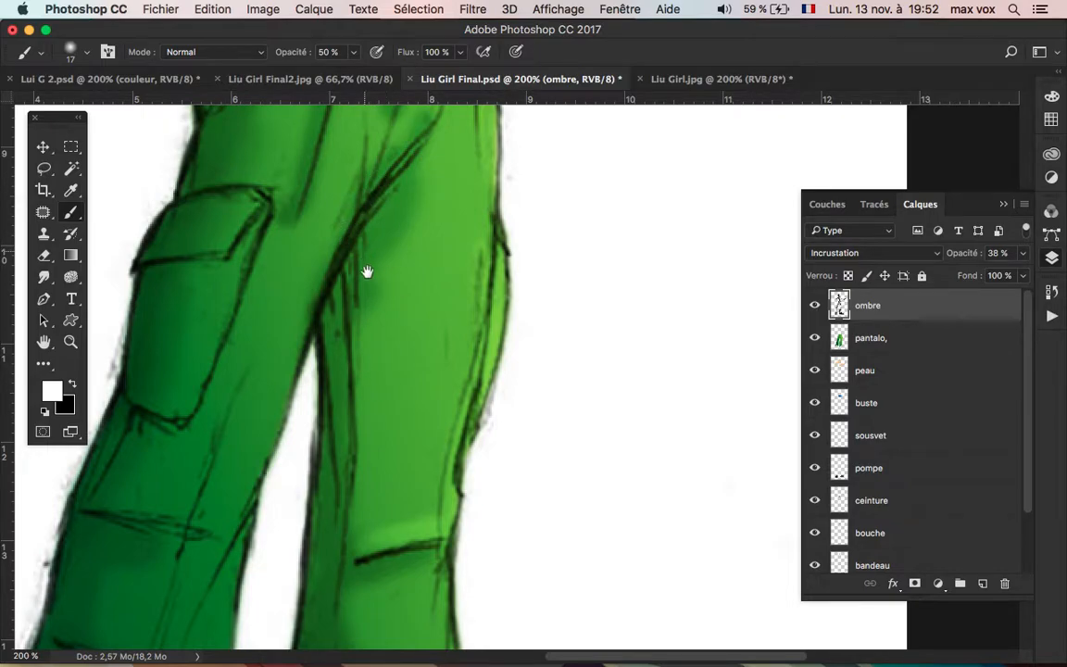
Step: Brush white highlights on the darker trouser leg, along its inner side and above the knee and shin creases
drag(368, 271, 392, 408)
mouse_move(372, 349)
mouse_down()
mouse_move(288, 433)
mouse_move(261, 539)
mouse_up()
drag(322, 561, 401, 358)
mouse_move(405, 276)
mouse_down()
mouse_move(370, 386)
mouse_move(319, 470)
mouse_up()
mouse_move(255, 450)
mouse_down()
mouse_move(288, 463)
mouse_move(213, 449)
mouse_move(247, 458)
mouse_up()
mouse_move(309, 416)
mouse_down()
mouse_move(276, 485)
mouse_move(343, 414)
mouse_move(379, 298)
mouse_up()
drag(256, 355, 358, 379)
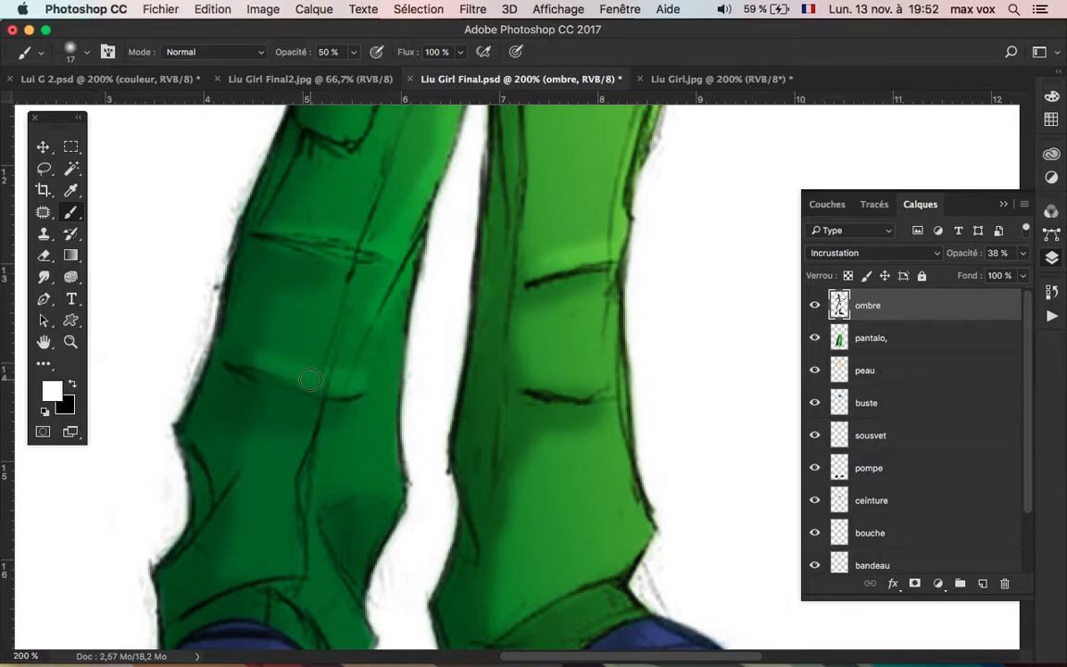
Step: Brush white highlights on the lower folds of the darker trouser leg and above the hem fold of the lighter leg
mouse_move(310, 500)
mouse_down()
mouse_move(344, 485)
mouse_move(327, 477)
mouse_move(328, 418)
mouse_up()
drag(295, 548, 336, 287)
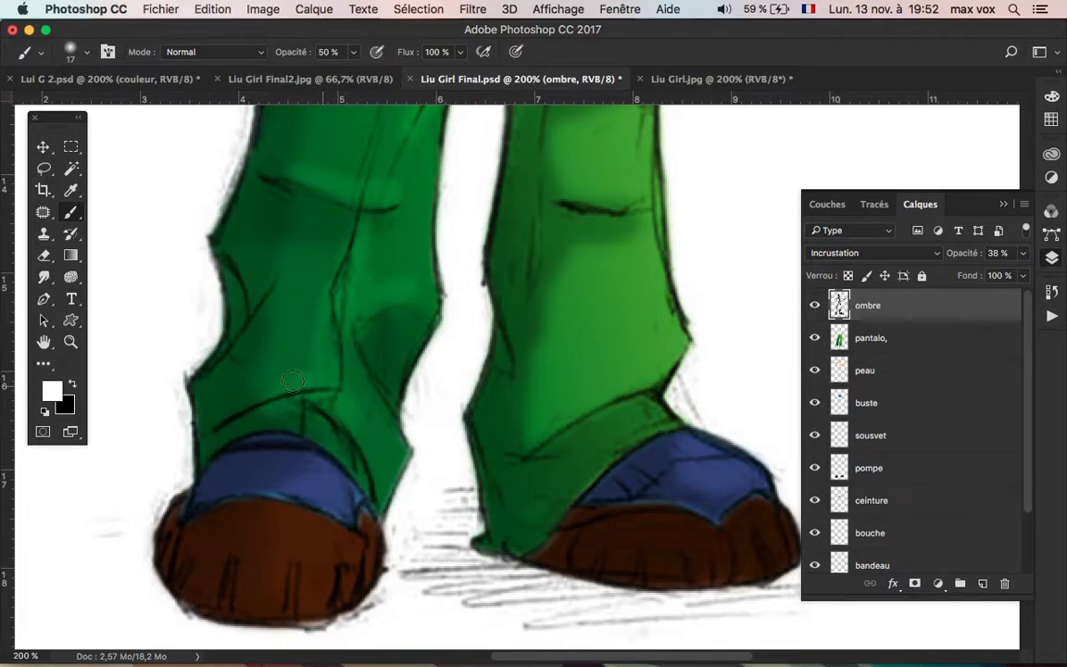
drag(291, 407, 225, 421)
click(72, 383)
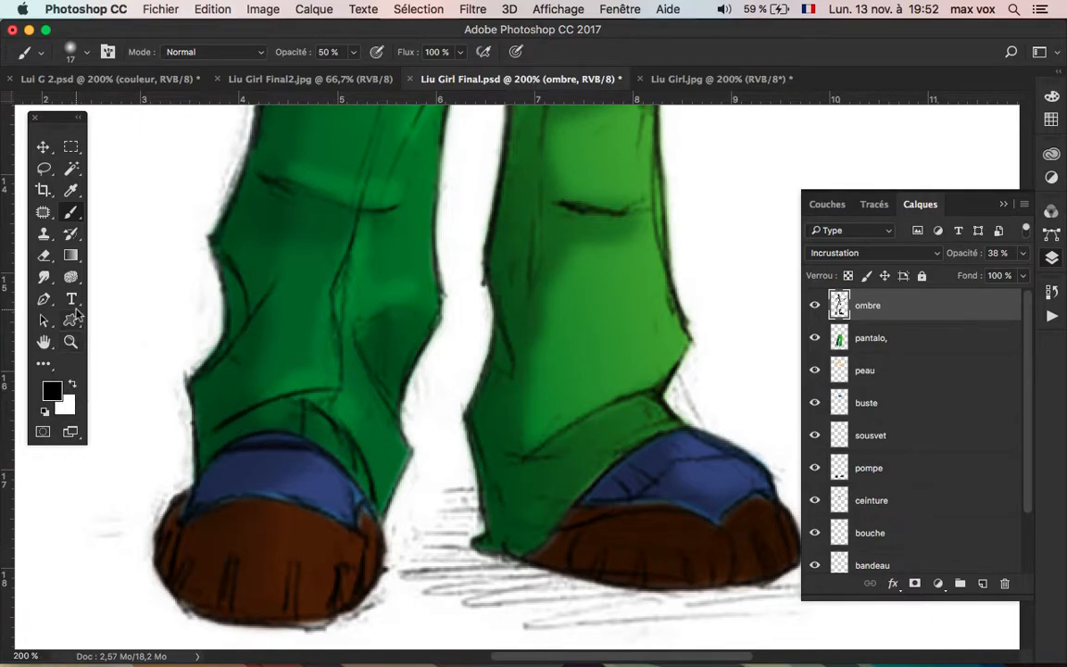
click(72, 384)
mouse_move(670, 361)
mouse_down()
mouse_move(659, 218)
mouse_move(689, 351)
mouse_move(613, 384)
mouse_move(508, 372)
mouse_move(542, 435)
mouse_up()
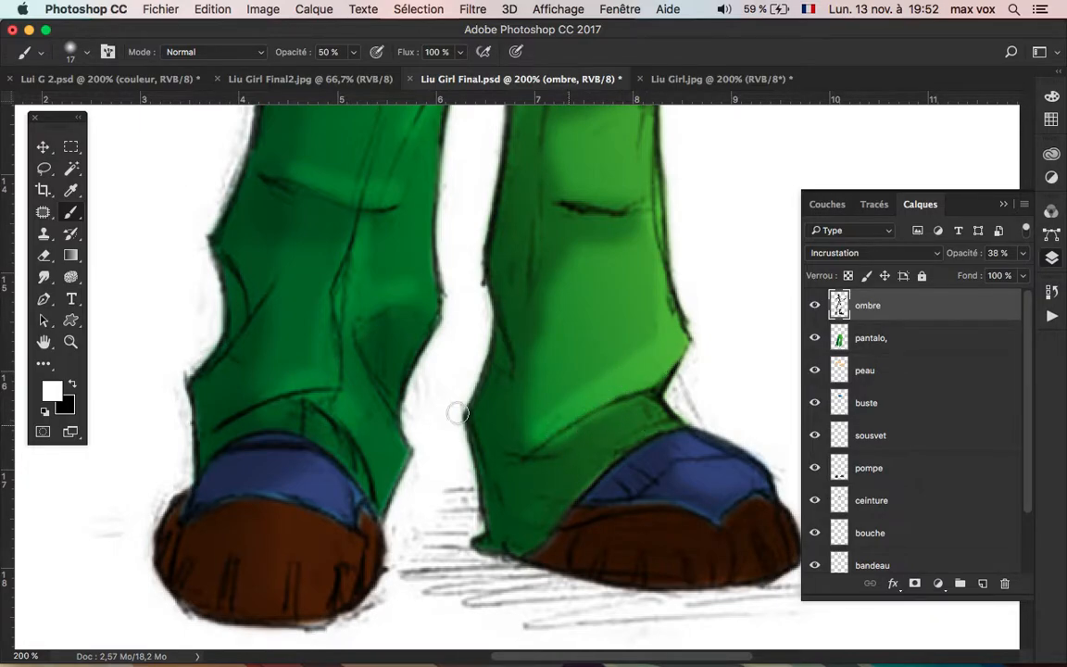
Step: Darken the lighter leg's hem fold with black and brush white highlights on the blue part of the shoe below it
click(73, 384)
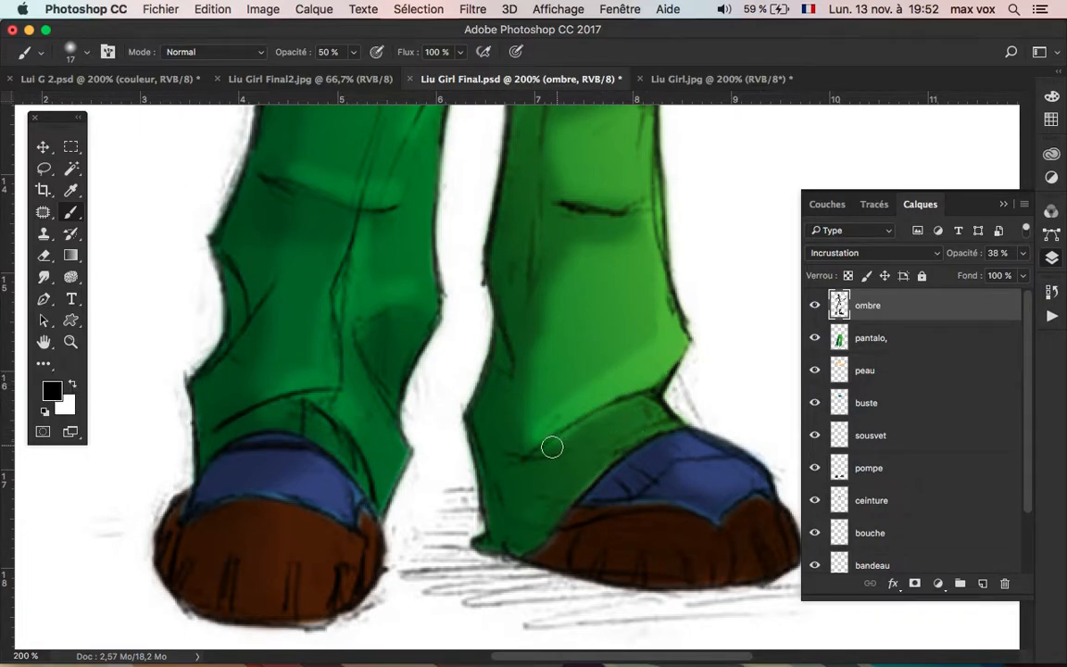
drag(555, 446, 602, 428)
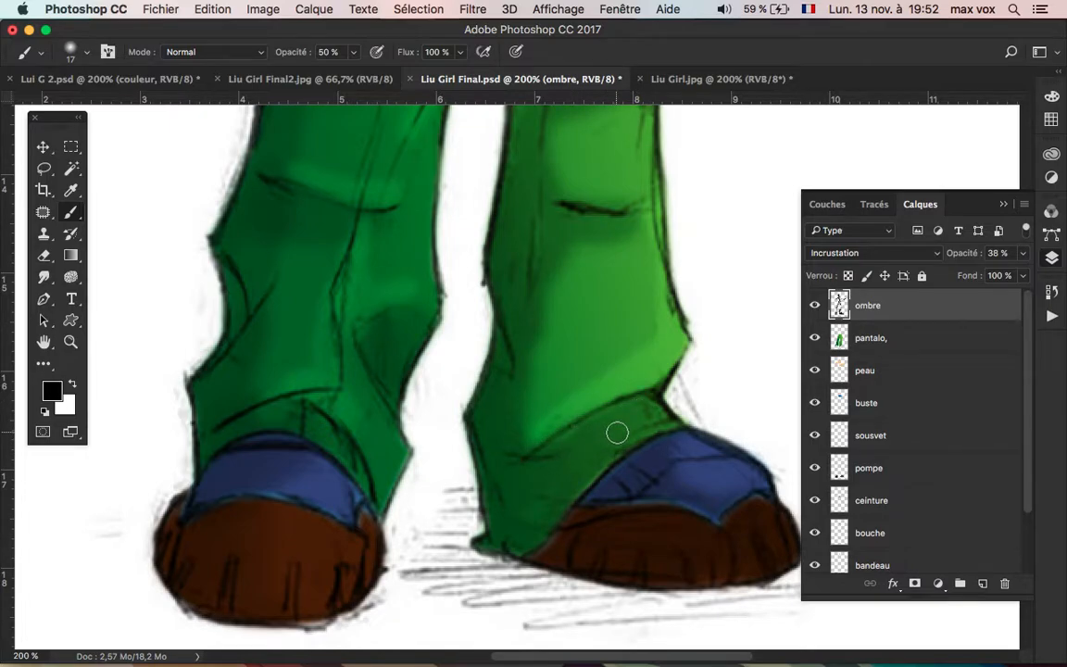
click(73, 383)
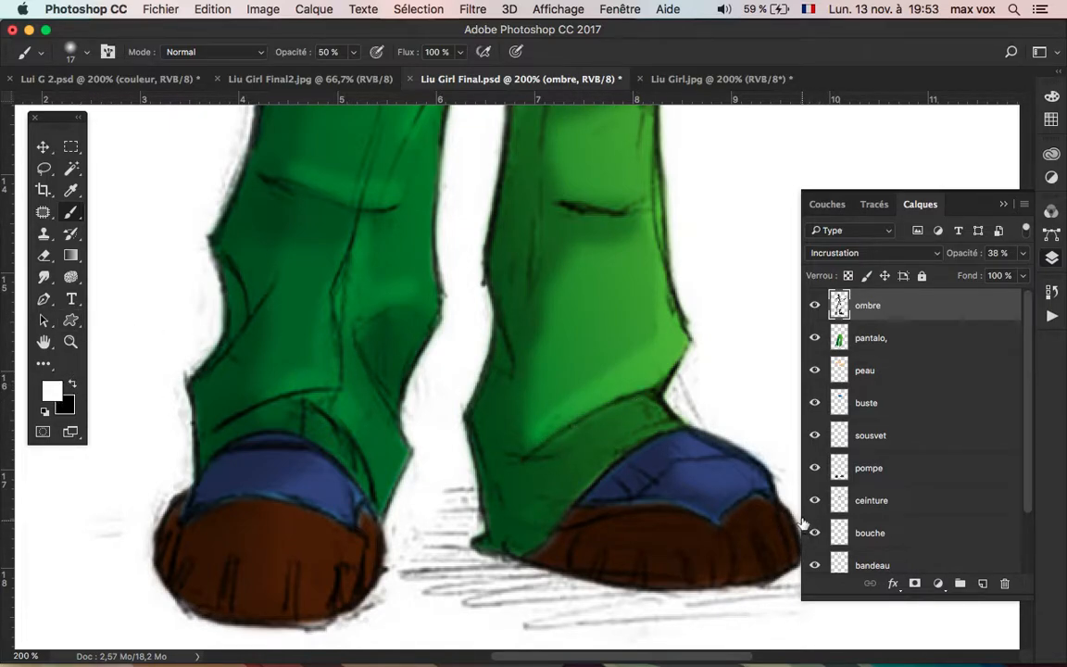
mouse_move(759, 475)
mouse_down()
mouse_move(655, 434)
mouse_move(698, 460)
mouse_move(720, 468)
mouse_move(644, 429)
mouse_up()
click(73, 385)
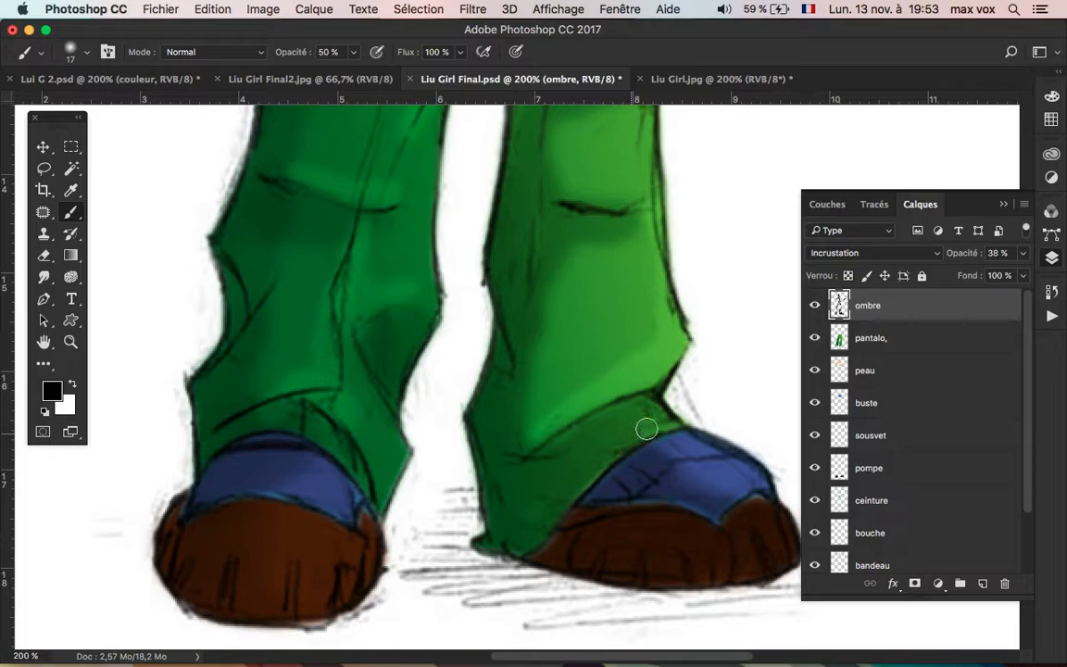
Step: Hide every layer except ombre and examine the painted shading on its own over the whole figure
drag(681, 318, 659, 593)
drag(646, 238, 664, 398)
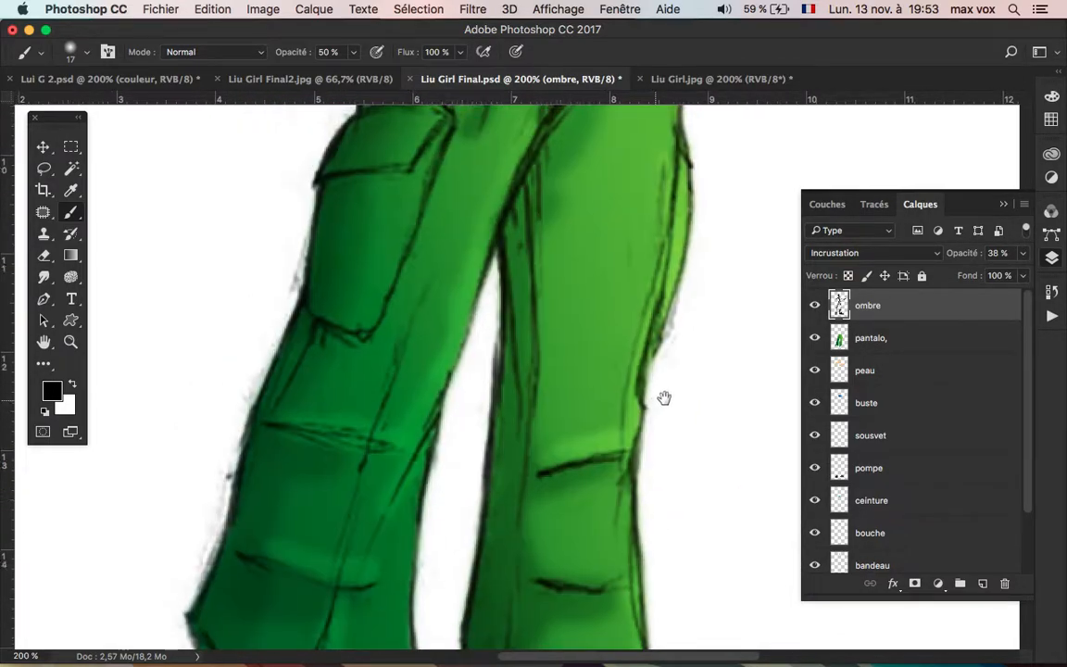
key(super+minus)
mouse_move(676, 306)
mouse_down()
mouse_move(637, 450)
mouse_move(641, 508)
mouse_up()
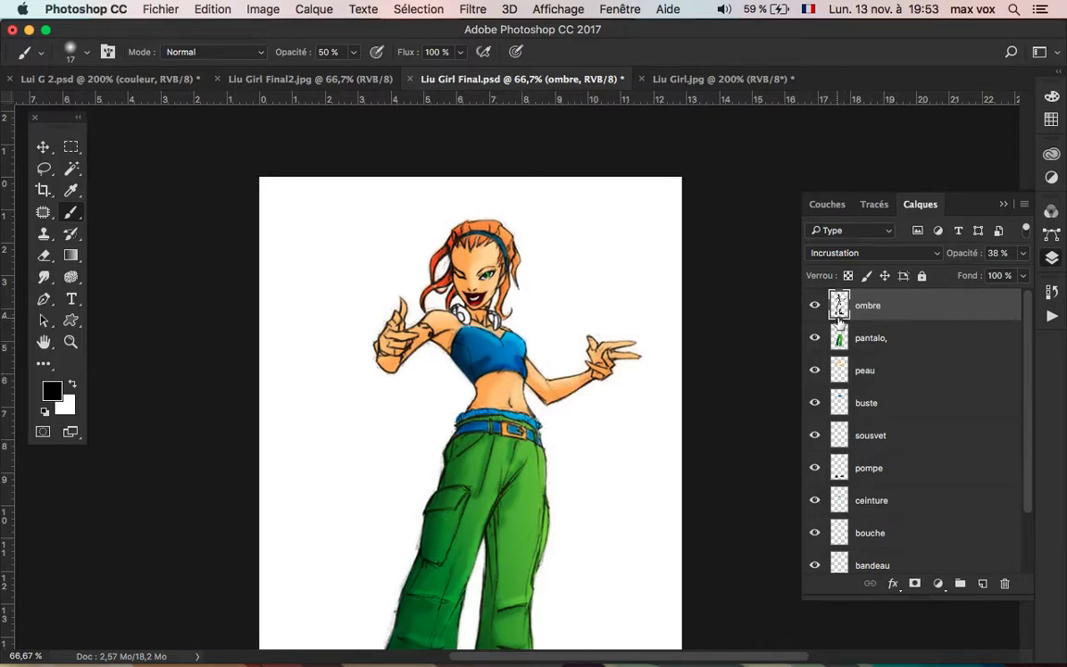
drag(814, 370, 807, 549)
click(815, 338)
scroll(814, 342, down, 2)
drag(814, 492, 814, 591)
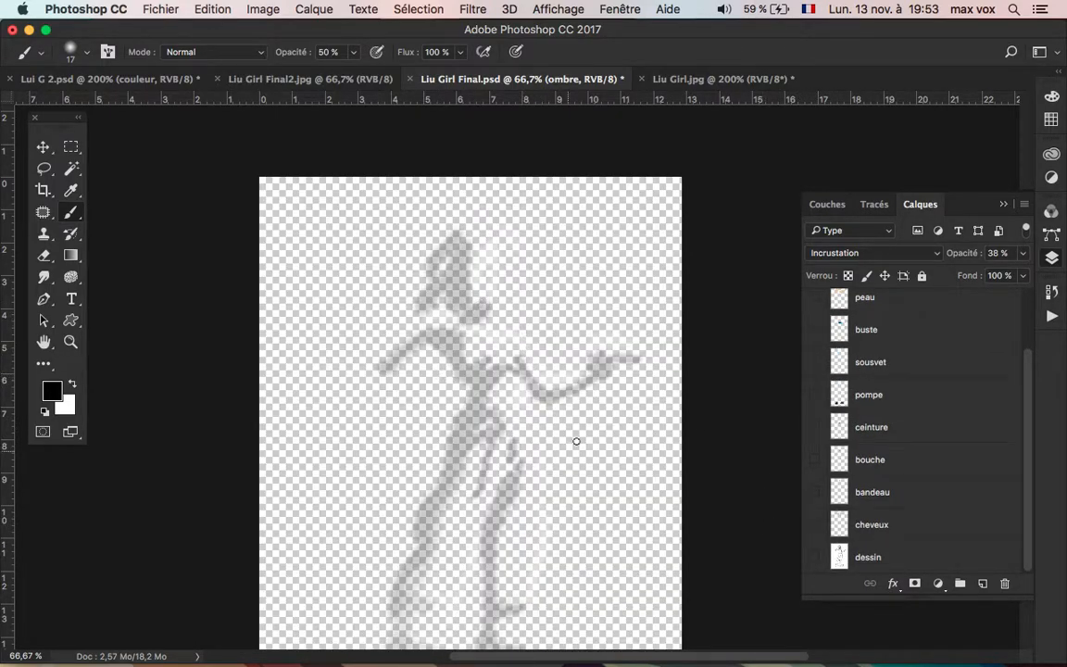
scroll(584, 505, down, 5)
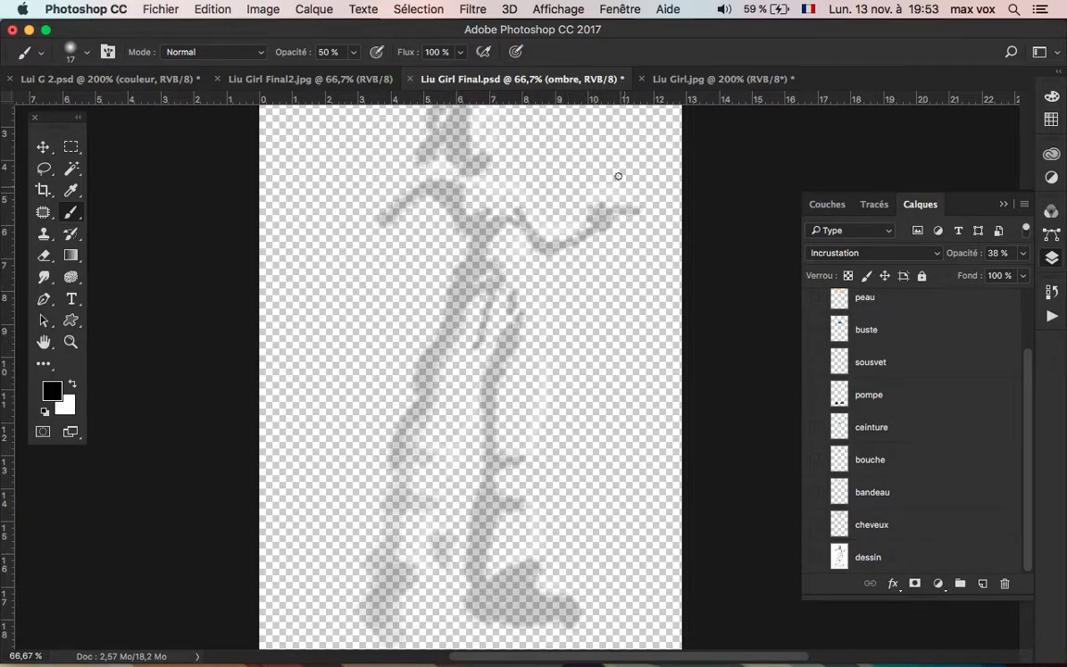
Step: Show the dessin sketch layer and all the colour layers again to view the complete character
click(814, 557)
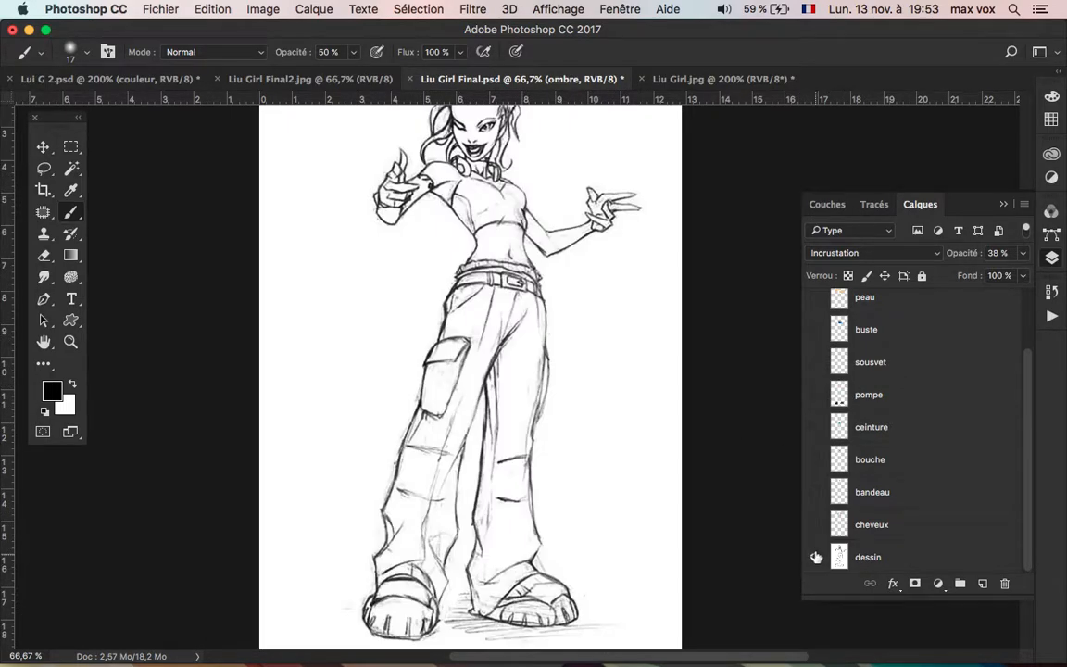
mouse_move(814, 540)
mouse_down()
mouse_move(812, 404)
mouse_move(821, 432)
mouse_move(805, 407)
mouse_move(812, 358)
mouse_move(818, 410)
mouse_move(817, 276)
mouse_move(815, 305)
mouse_up()
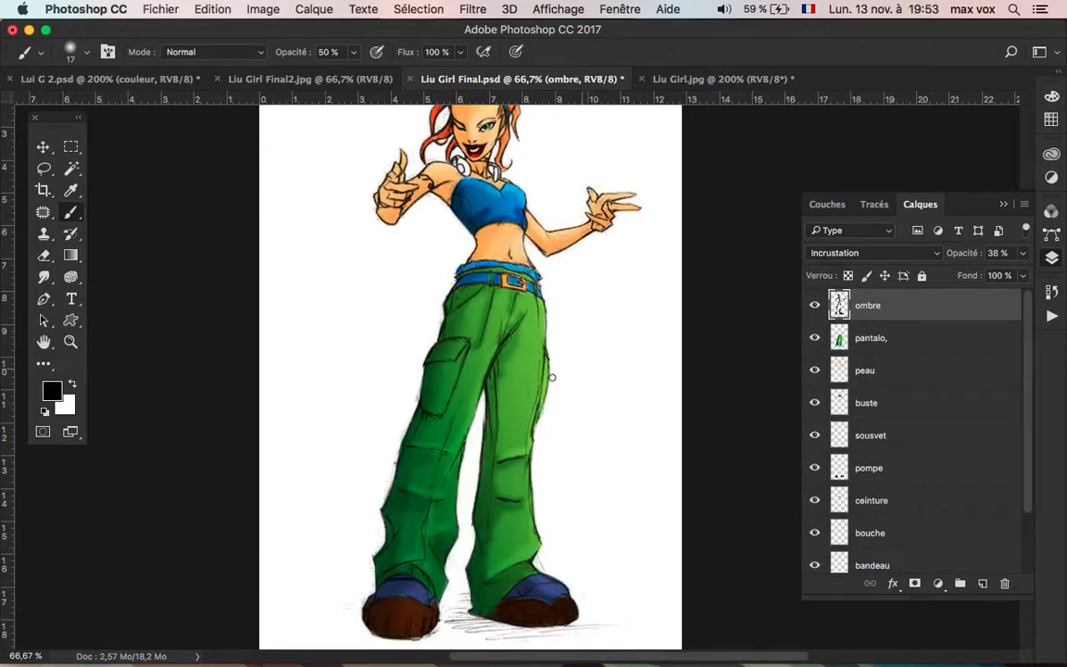
scroll(553, 377, up, 3)
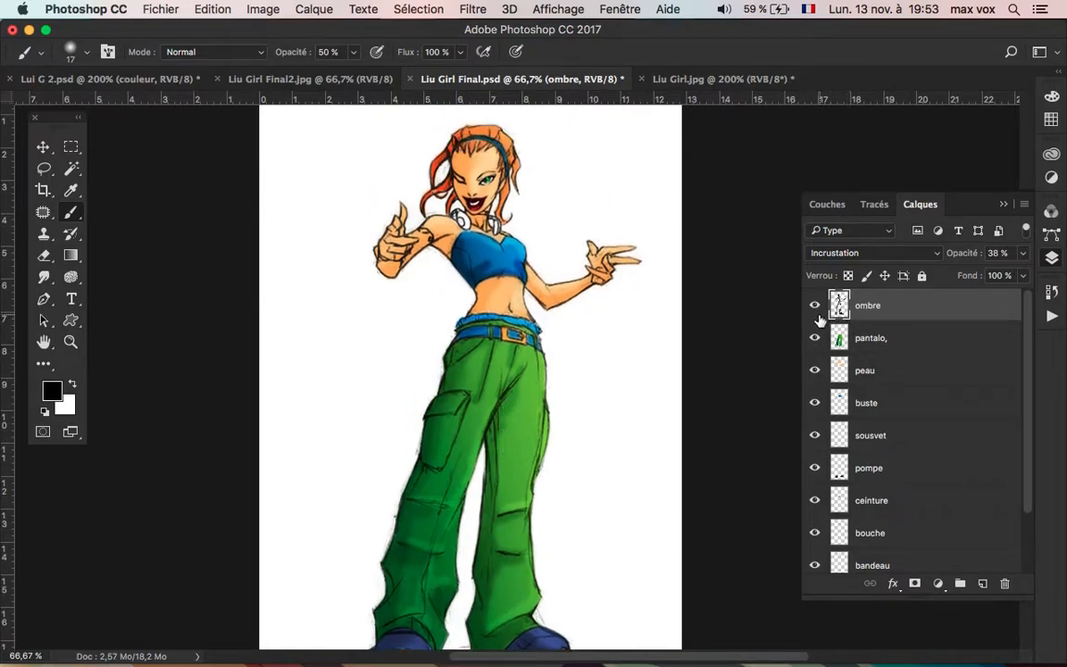
Step: Toggle the ombre layer's visibility repeatedly to compare the character with and without shading, leaving the layer visible
click(815, 307)
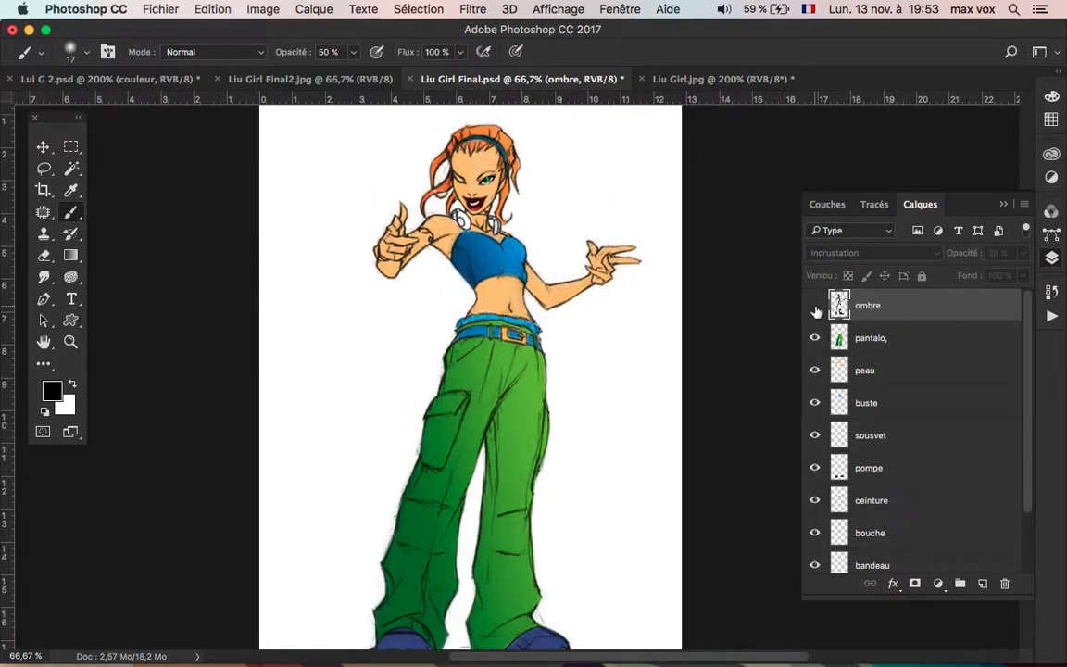
click(816, 309)
click(815, 308)
click(815, 308)
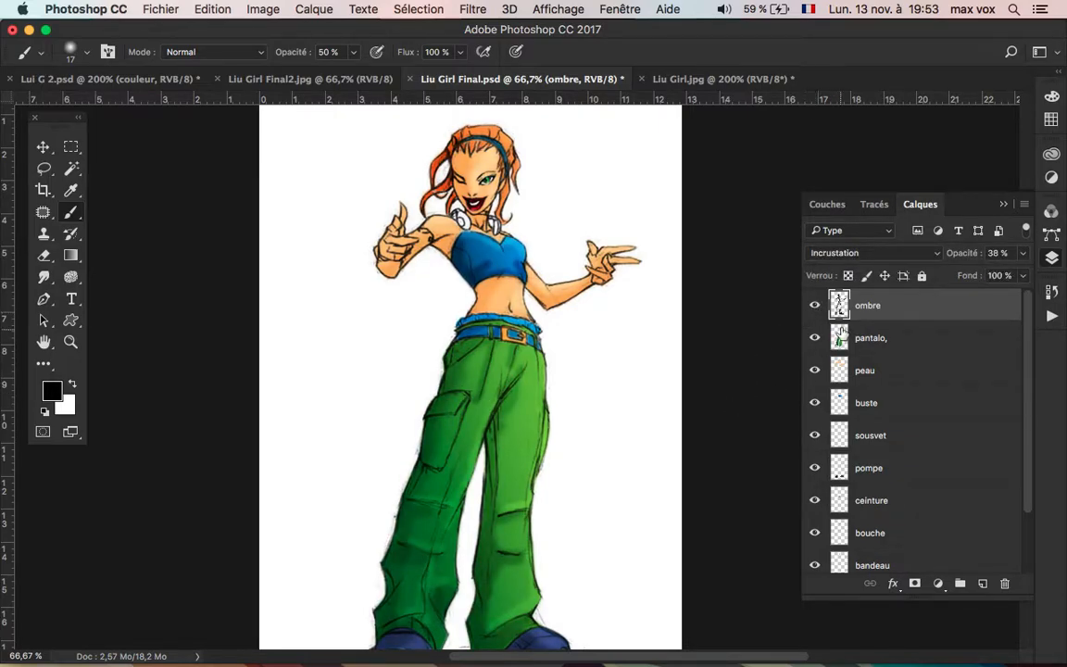
click(815, 308)
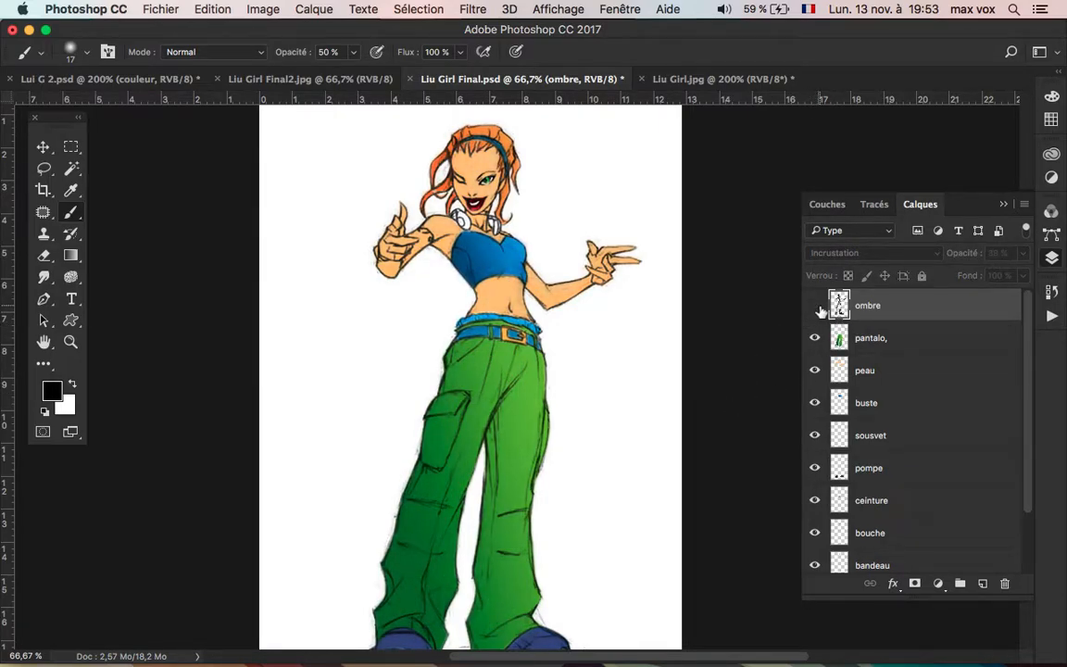
click(815, 309)
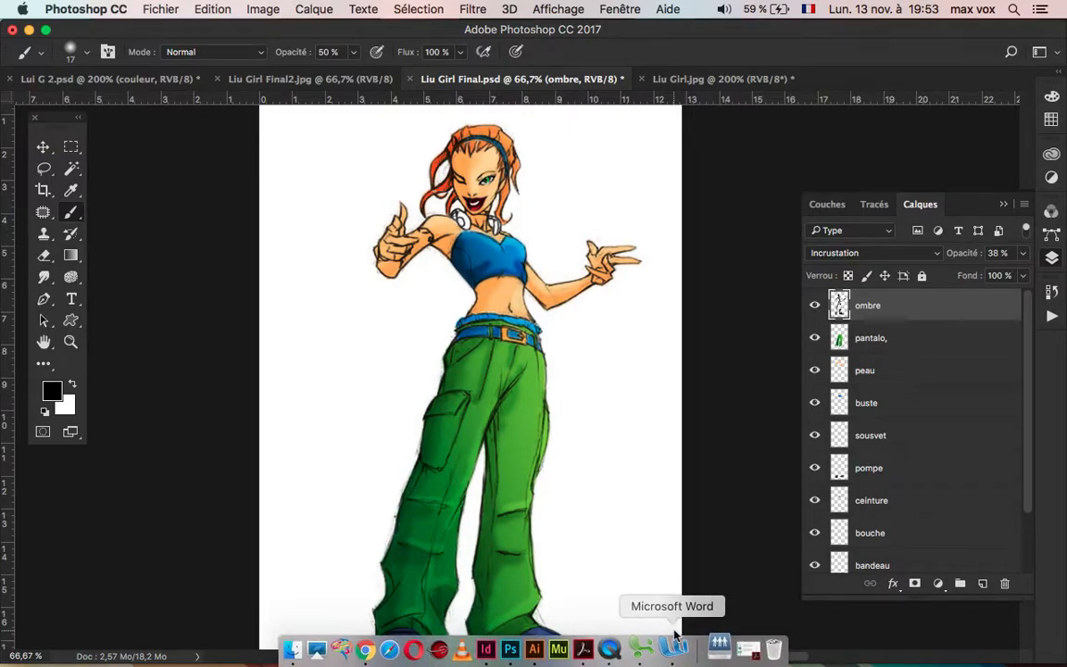
click(626, 649)
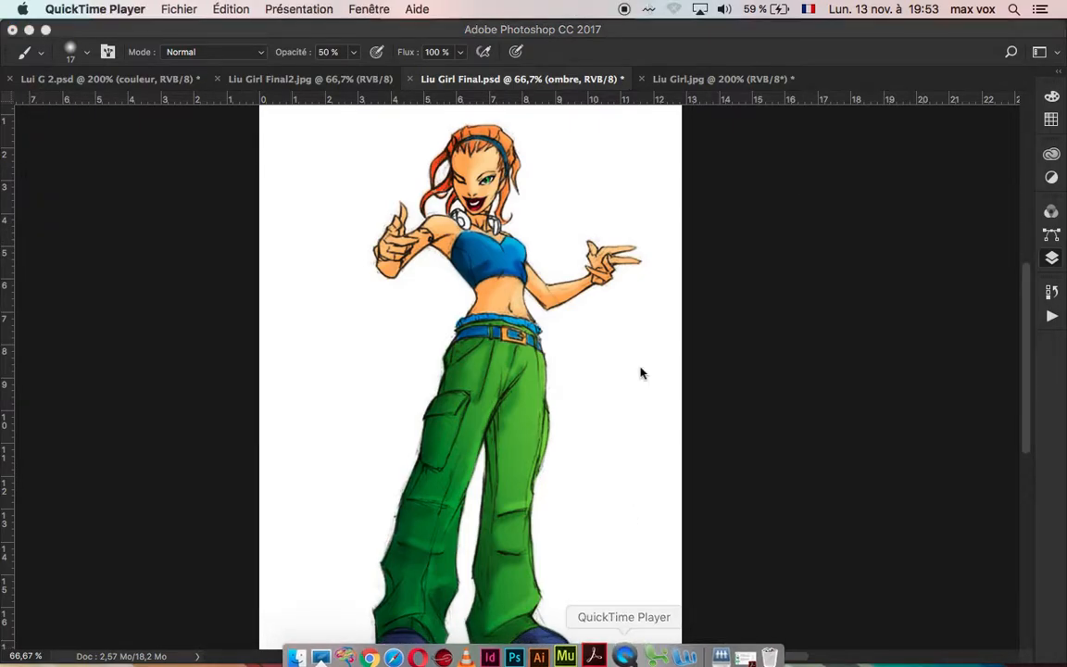